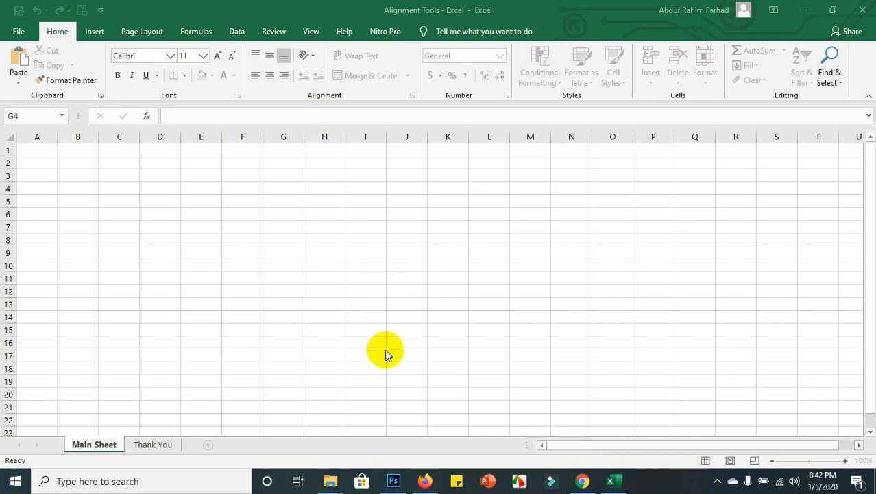
Enter the headers Name, Designation and Salary across A1:C1.
click(469, 484)
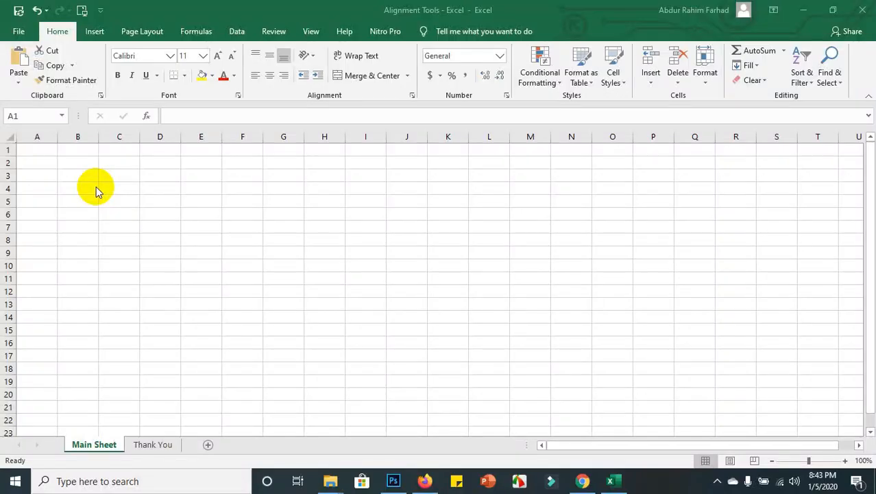
click(44, 148)
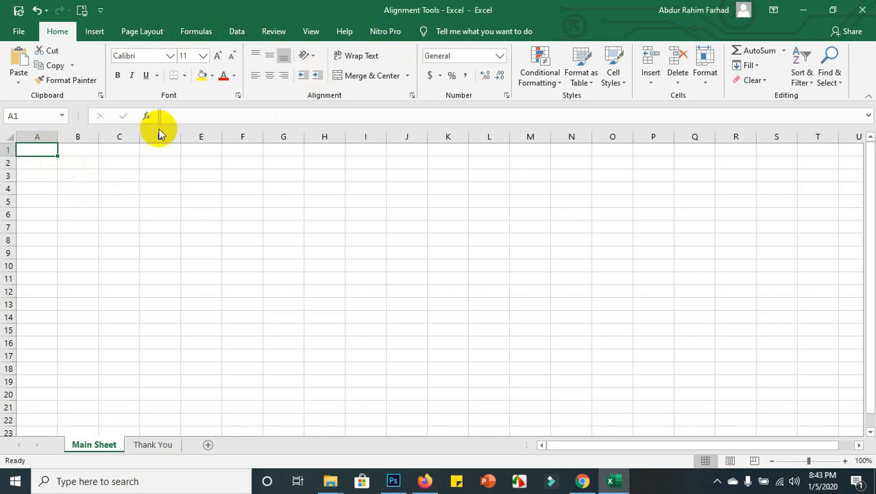
text(Name)
key(Tab)
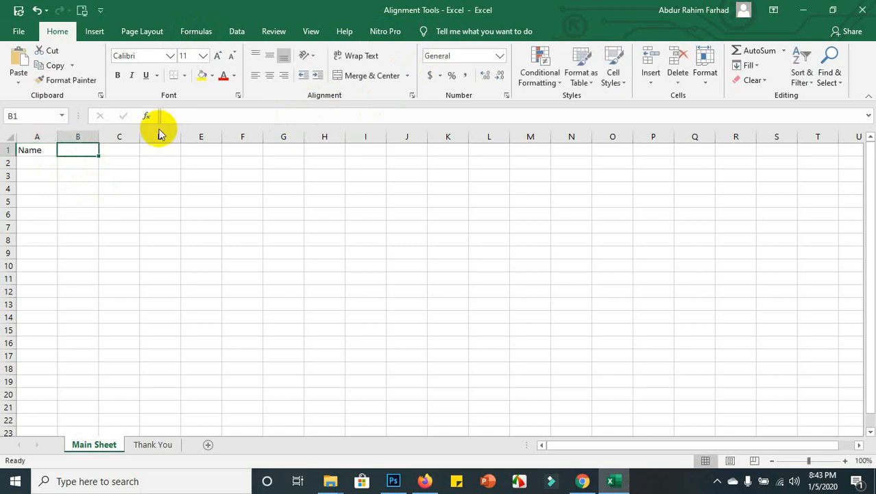
text(Designation)
key(Tab)
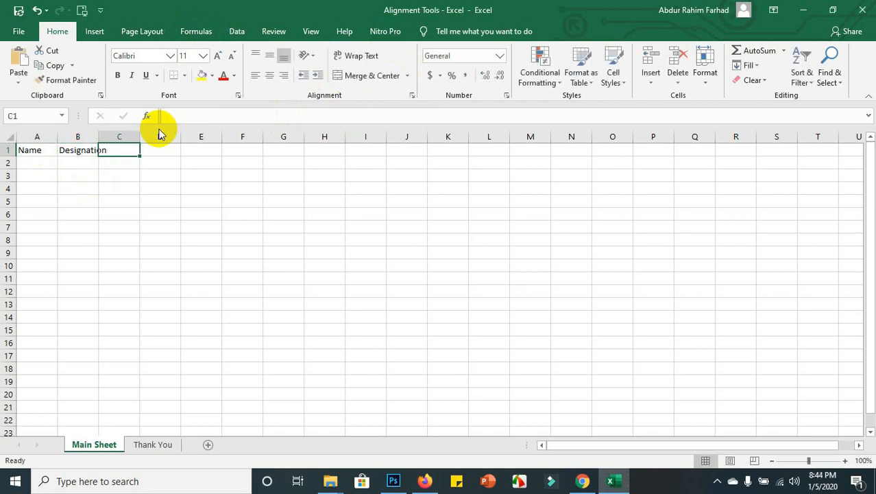
text(Salary)
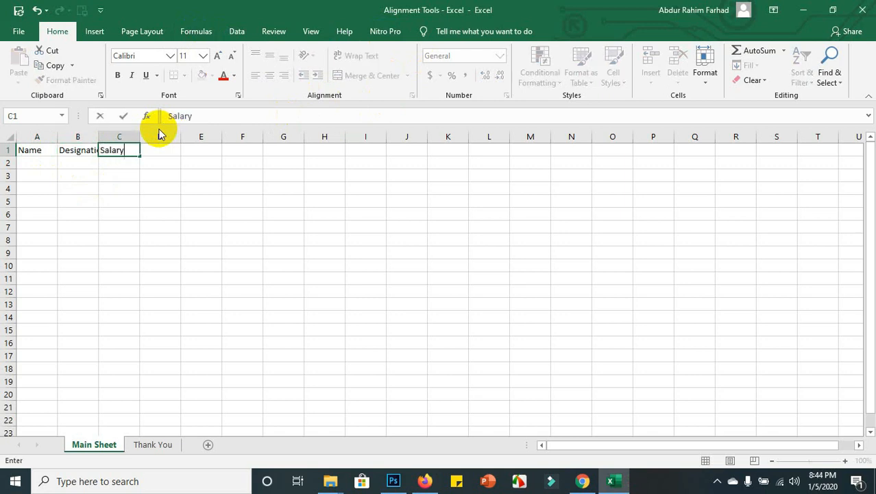
key(Tab)
Type the Departmet header into D1, fixing typos, then select row 1.
text(Dd)
key(BackSpace)
text(ea)
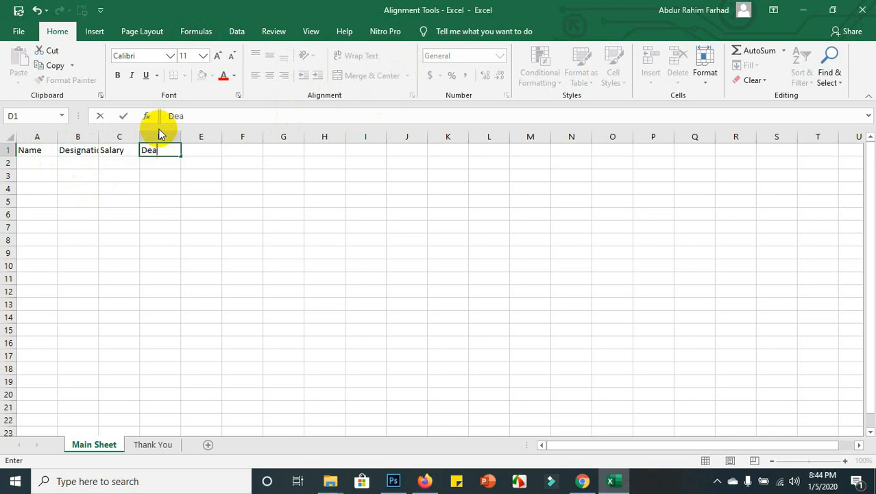
key(BackSpace)
text(partmet)
click(143, 190)
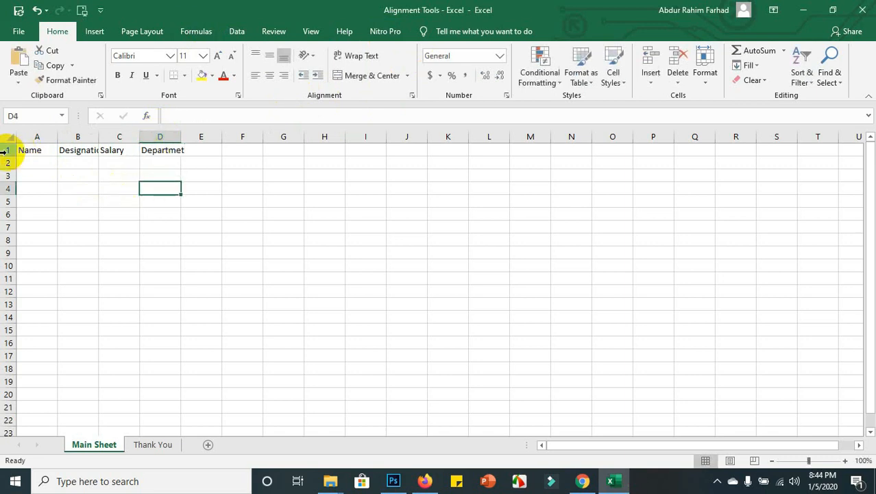
click(5, 150)
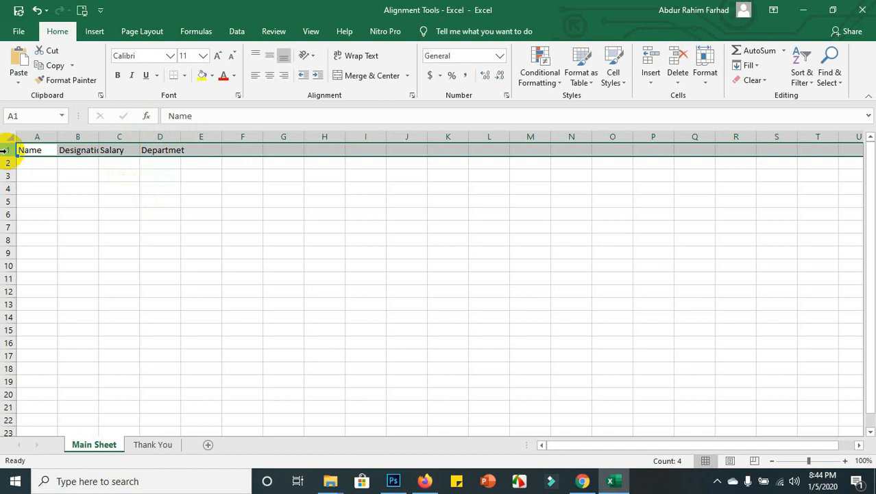
Insert a blank row above the headers and enter 'WORKER SALARY JAN 20' in A1.
key(ctrl+shift+plus)
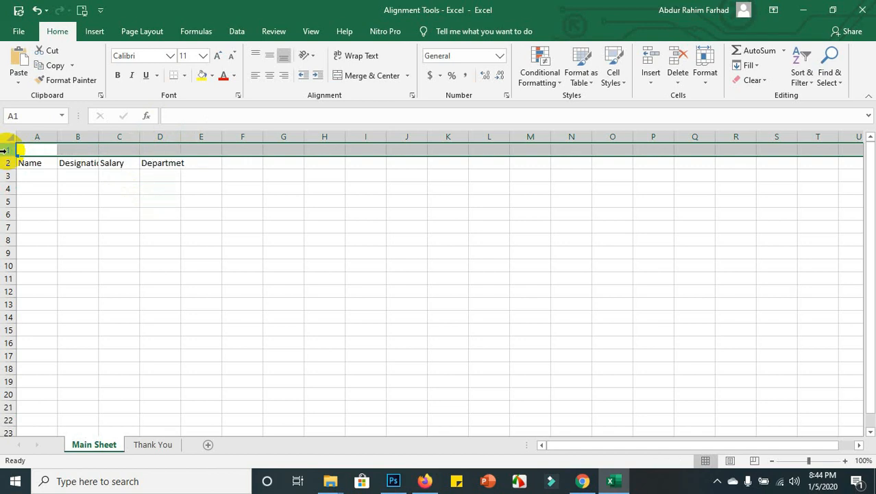
click(44, 151)
text(worker)
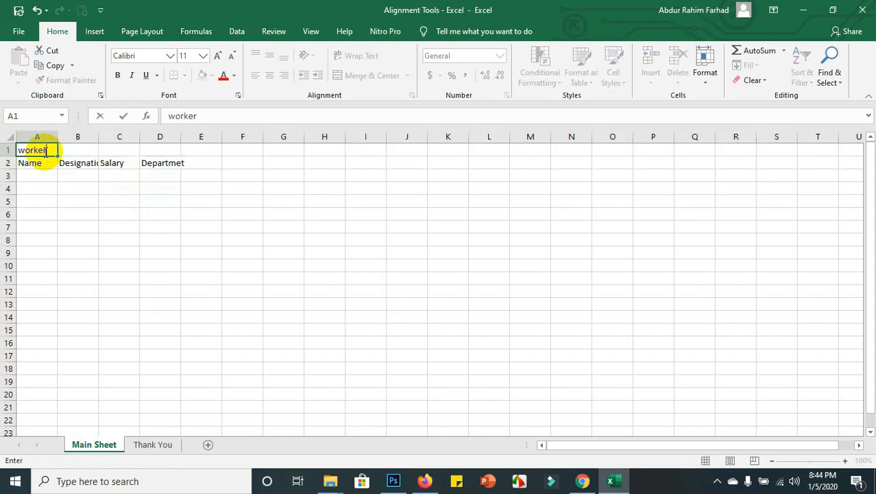
key(BackSpace)
key(BackSpace)
key(BackSpace)
key(BackSpace)
text(WORKER SA)
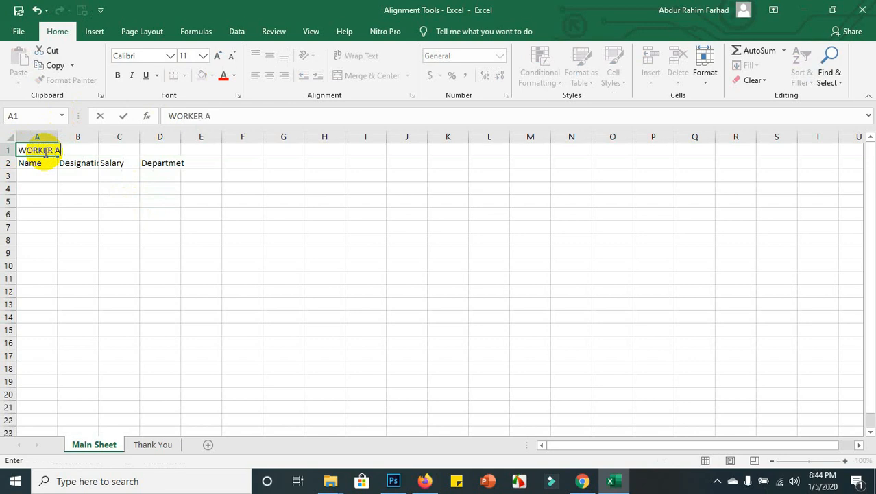
text(LARY 20)
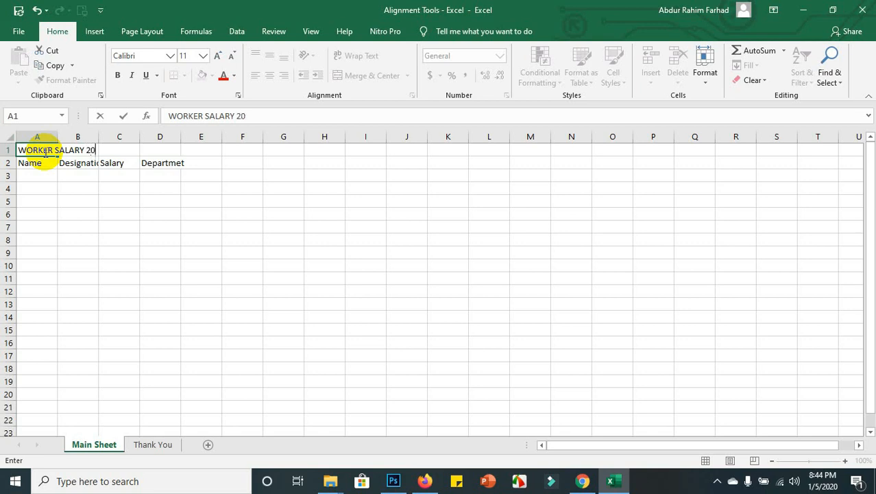
key(BackSpace)
key(BackSpace)
key(BackSpace)
text(JAN)
click(70, 205)
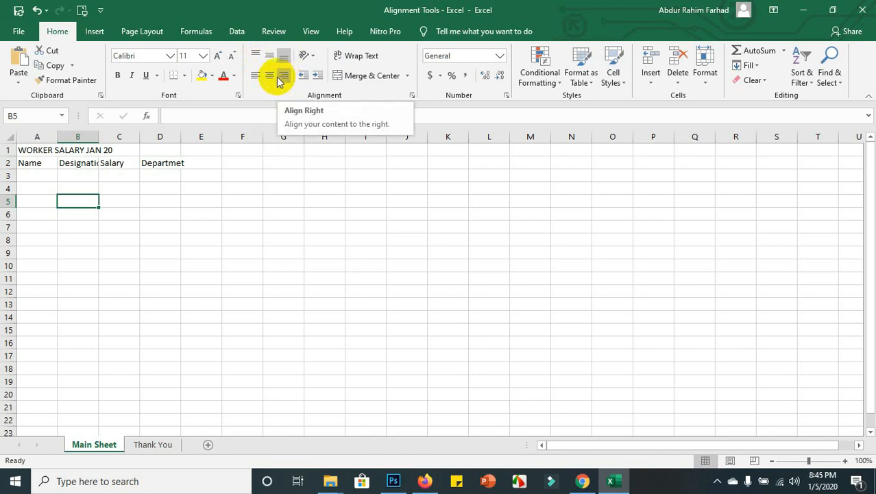
click(39, 151)
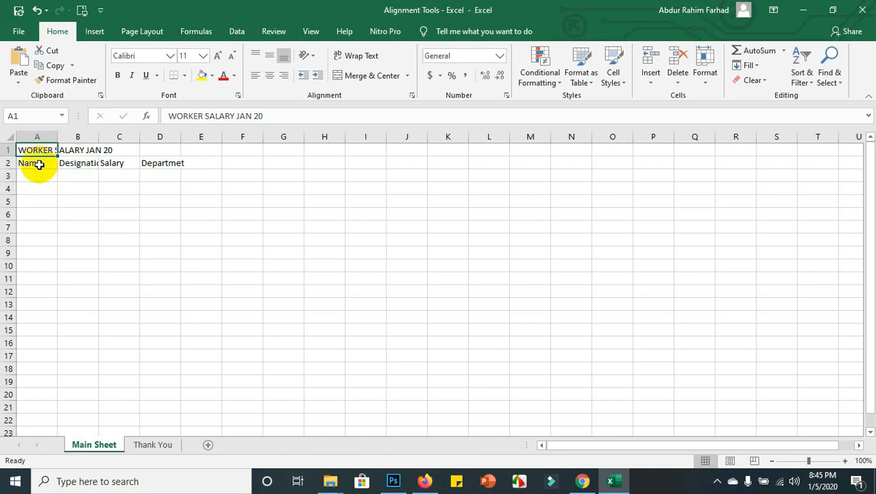
click(40, 164)
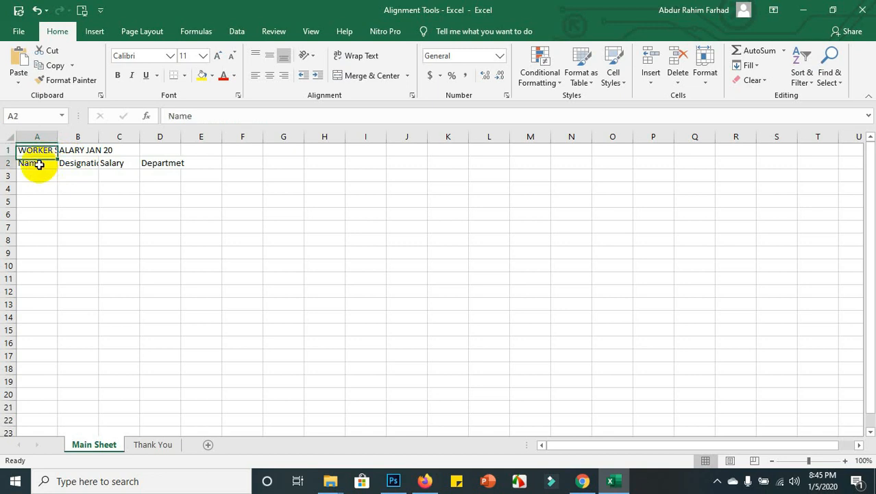
Middle-align and centre the Name header in A2, zooming the sheet in.
click(270, 57)
click(271, 74)
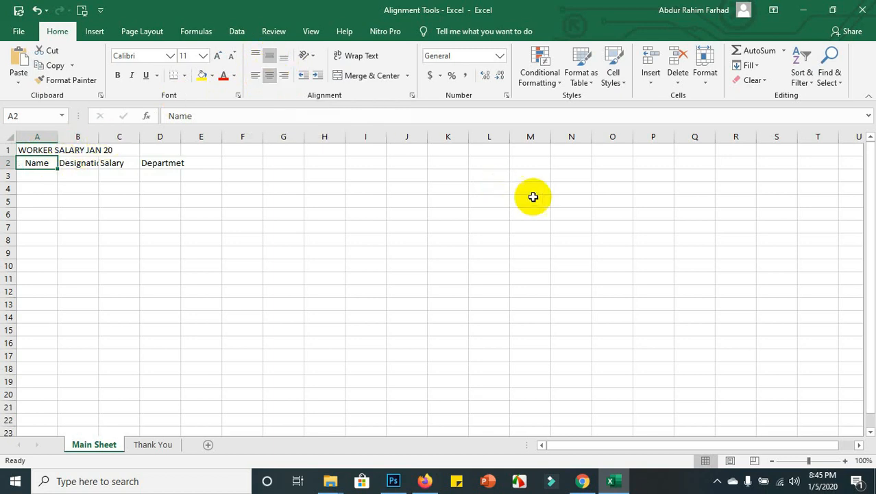
click(845, 461)
click(845, 460)
click(845, 461)
click(845, 461)
click(845, 461)
click(845, 461)
click(845, 461)
click(845, 461)
click(845, 461)
click(845, 461)
click(845, 461)
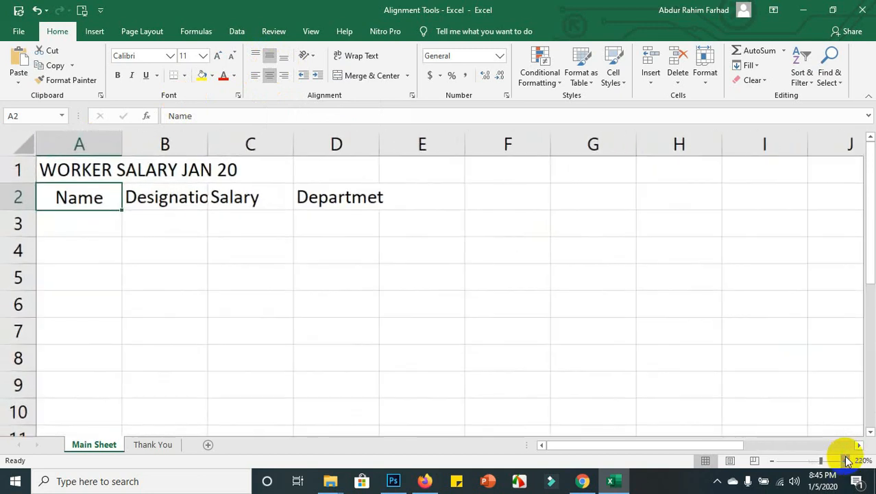
click(845, 461)
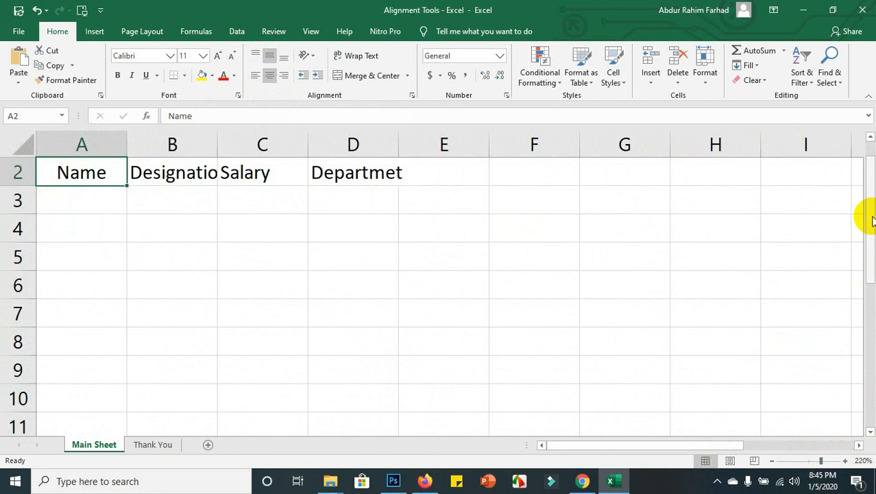
drag(870, 216, 865, 172)
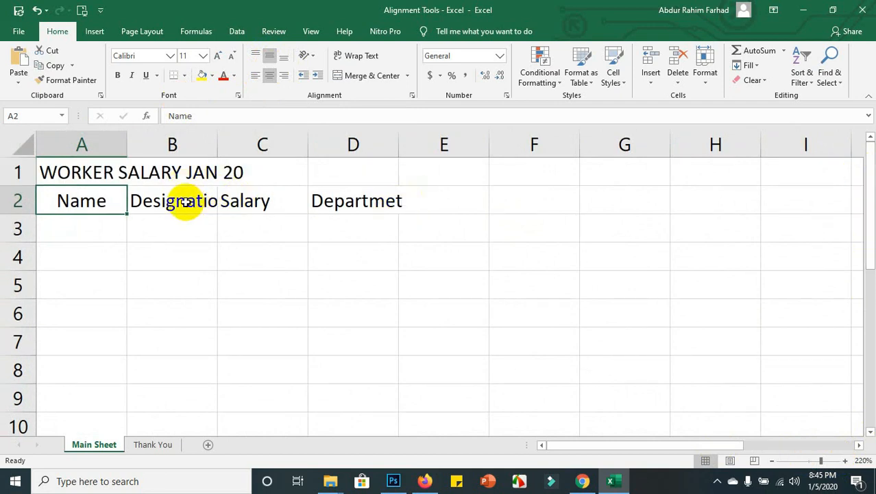
Centre the Designation and Salary headers in B2 and C2, and select D2 for editing.
click(179, 200)
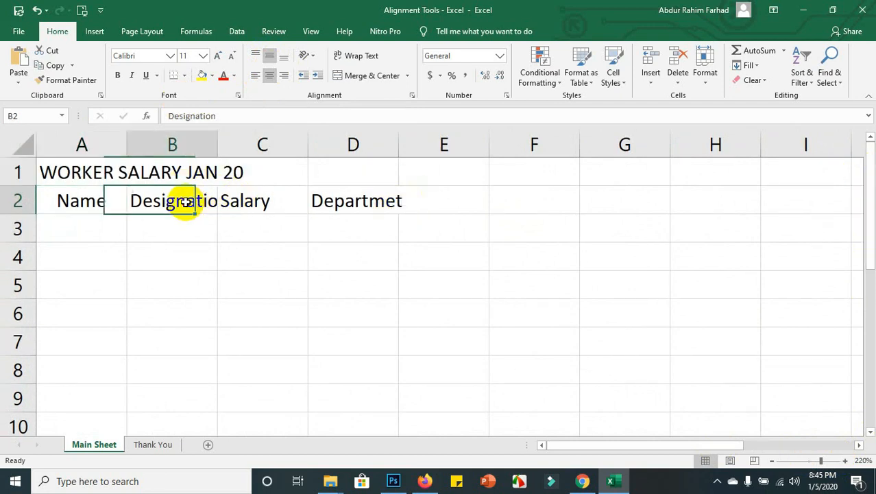
click(268, 75)
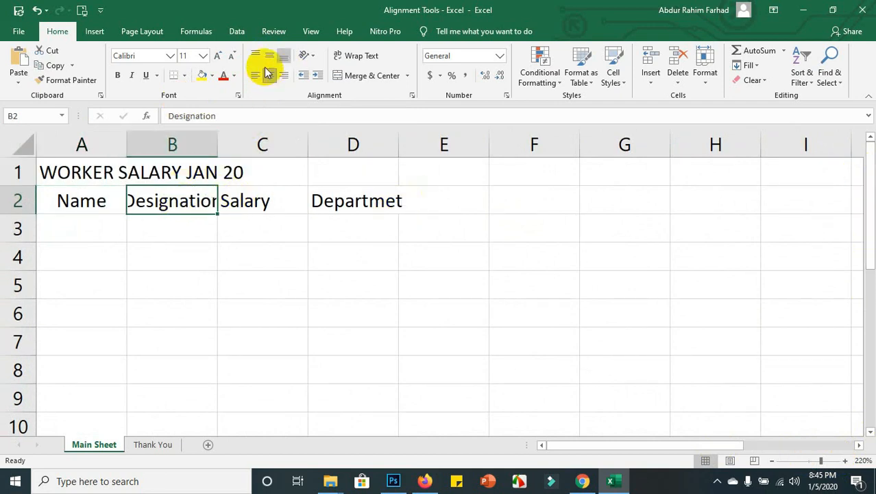
click(255, 199)
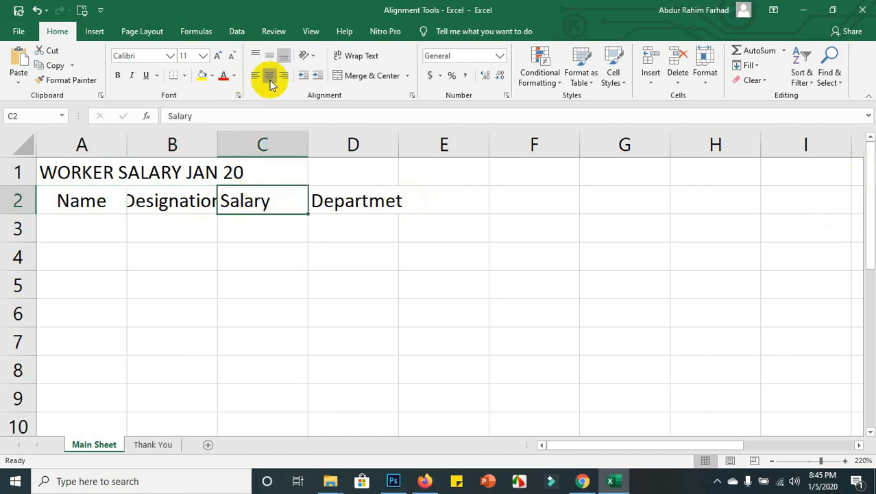
click(269, 75)
click(333, 192)
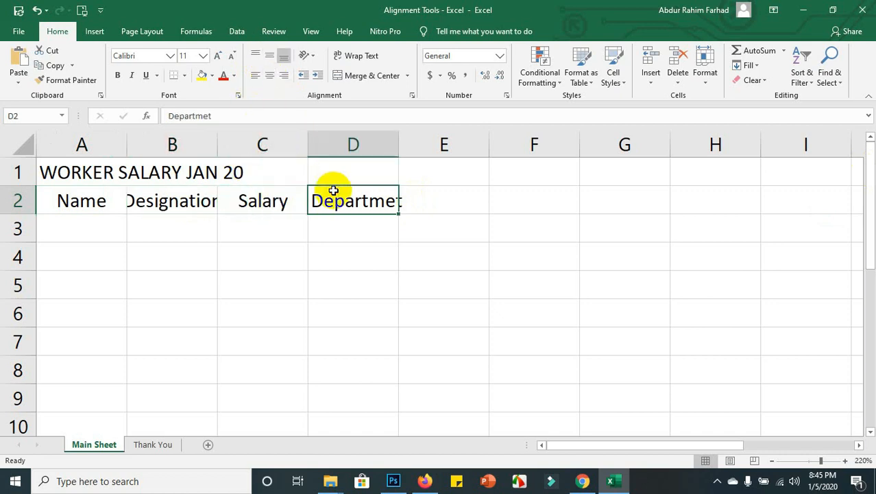
click(209, 117)
Correct the D2 header so it reads Department.
text(N)
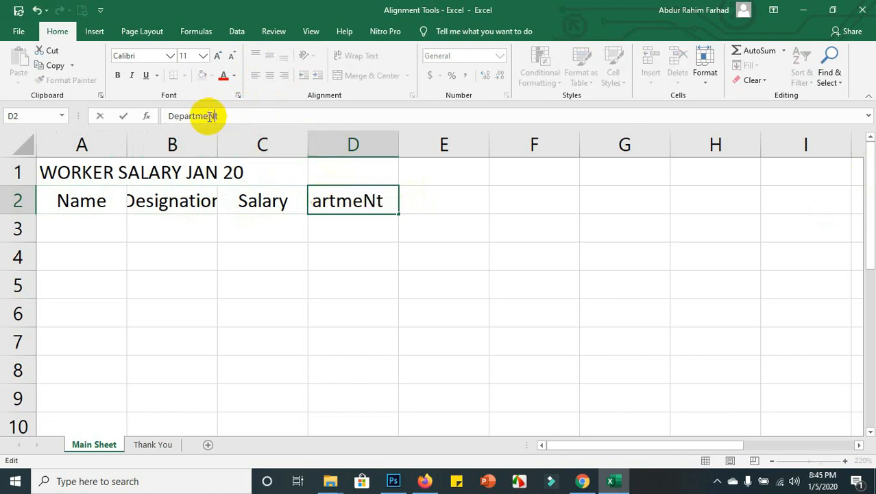
key(Return)
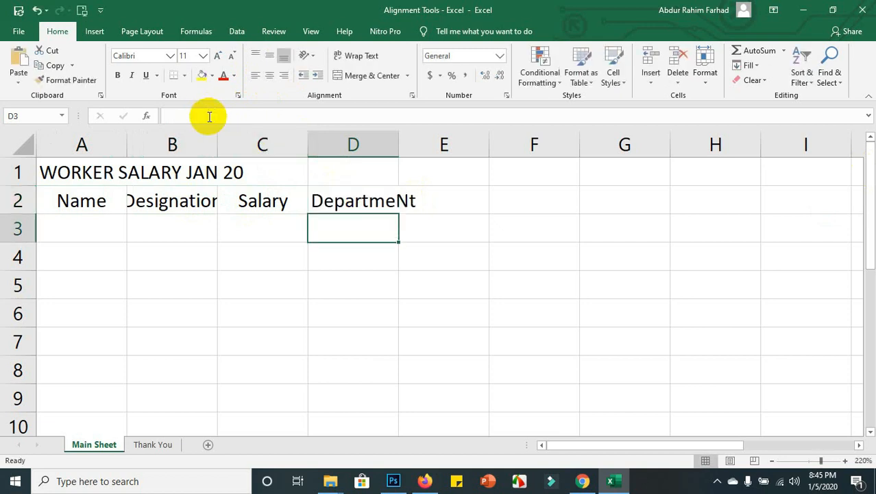
click(388, 199)
click(236, 122)
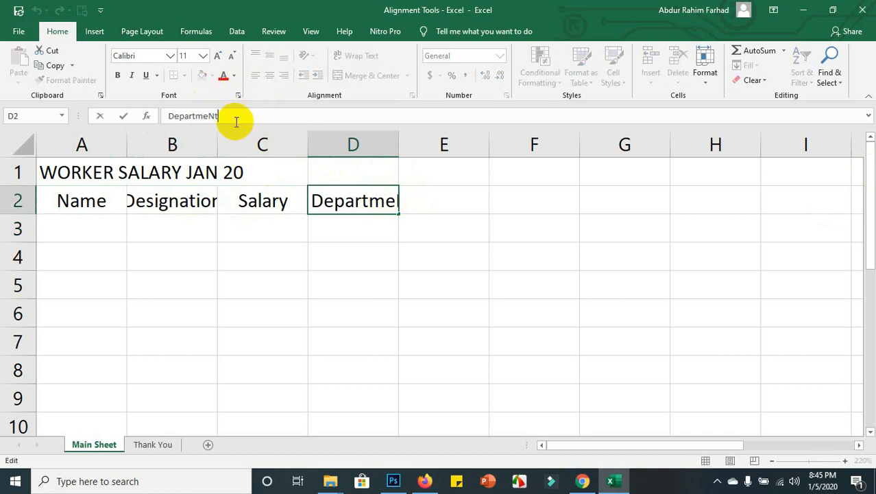
key(BackSpace)
key(BackSpace)
text(nt)
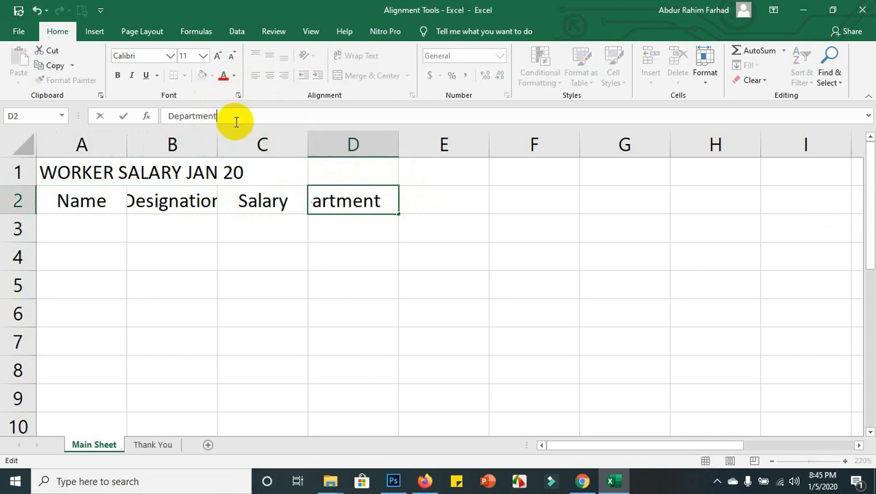
key(Return)
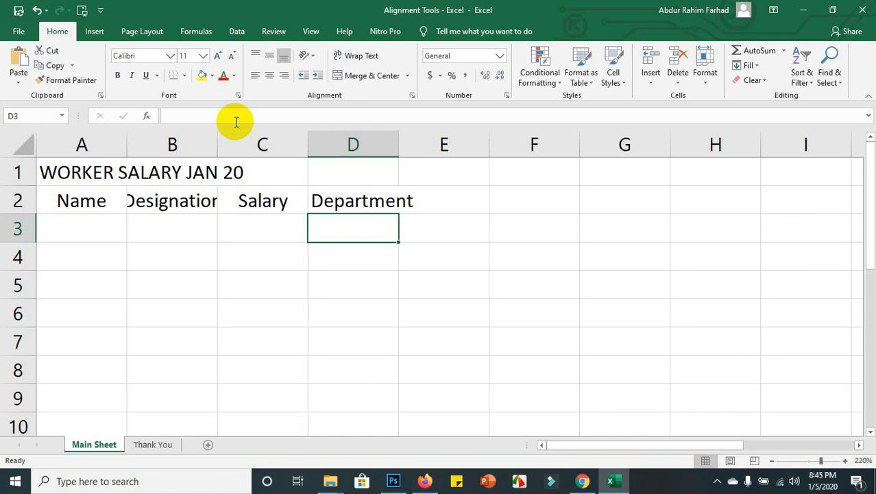
Centre the Department header horizontally and vertically in D2.
click(363, 205)
click(268, 75)
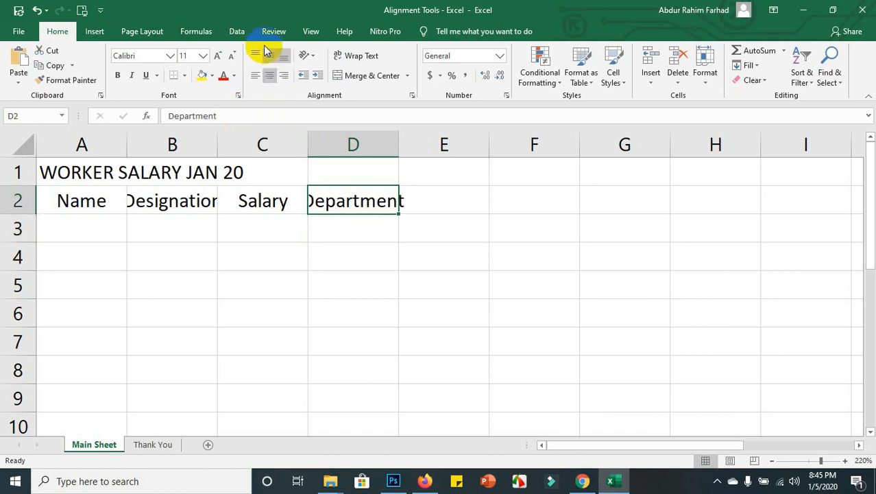
click(268, 58)
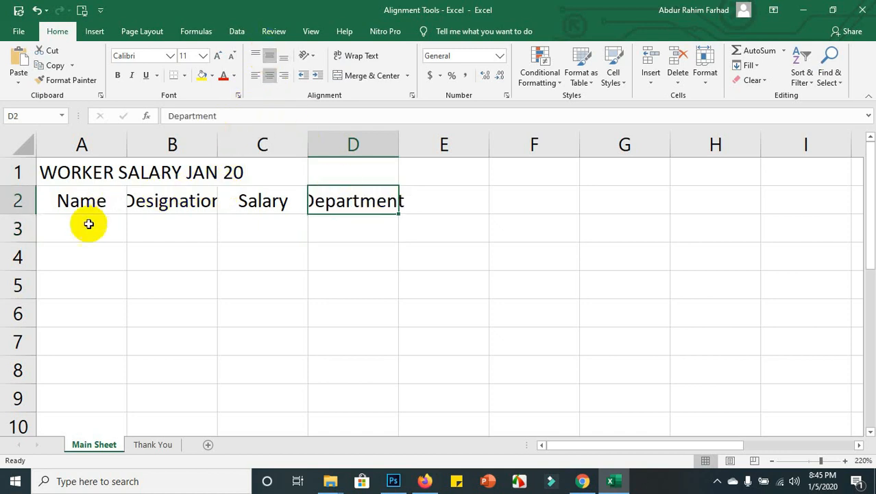
click(157, 229)
Auto-fit columns B, C and D to their Designation, Salary and Department headers.
click(121, 204)
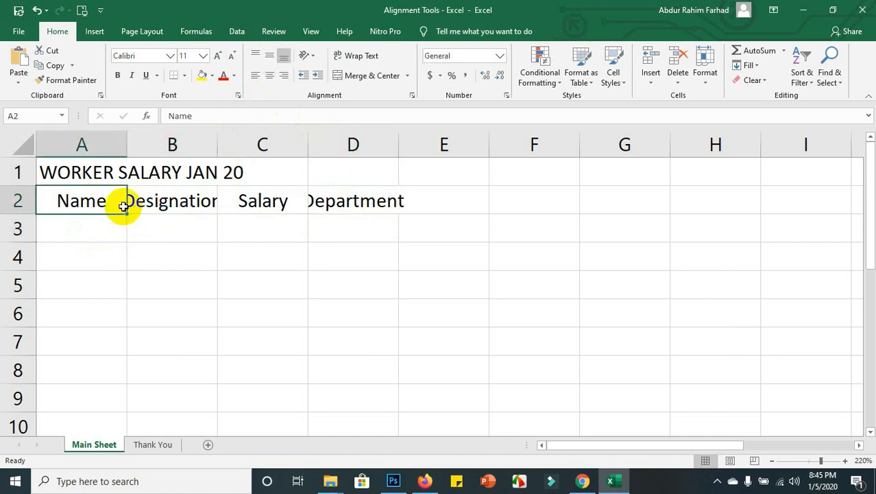
click(180, 204)
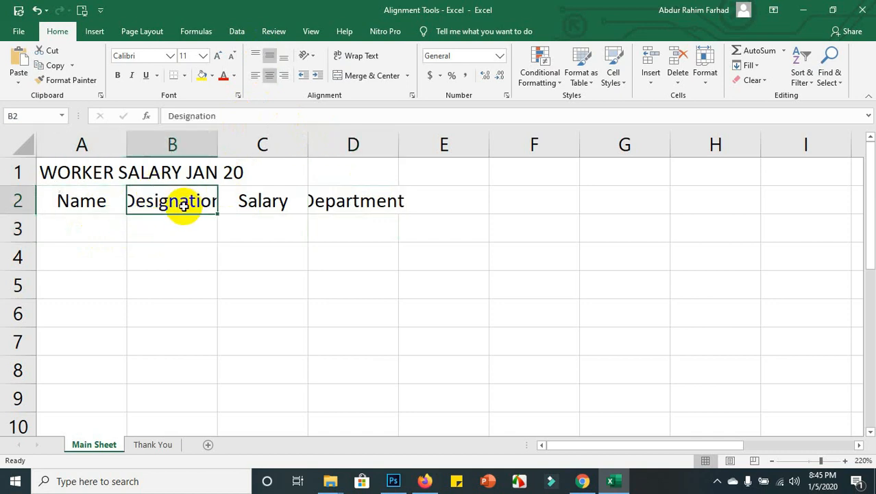
double_click(217, 139)
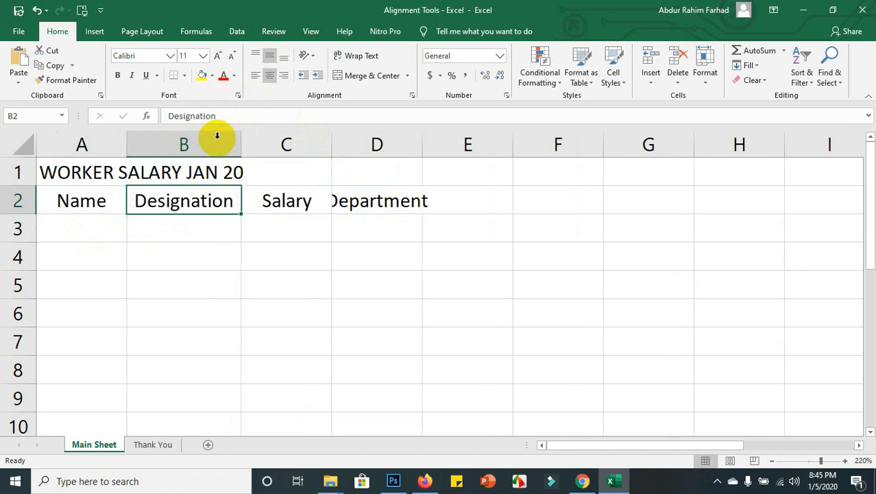
double_click(332, 145)
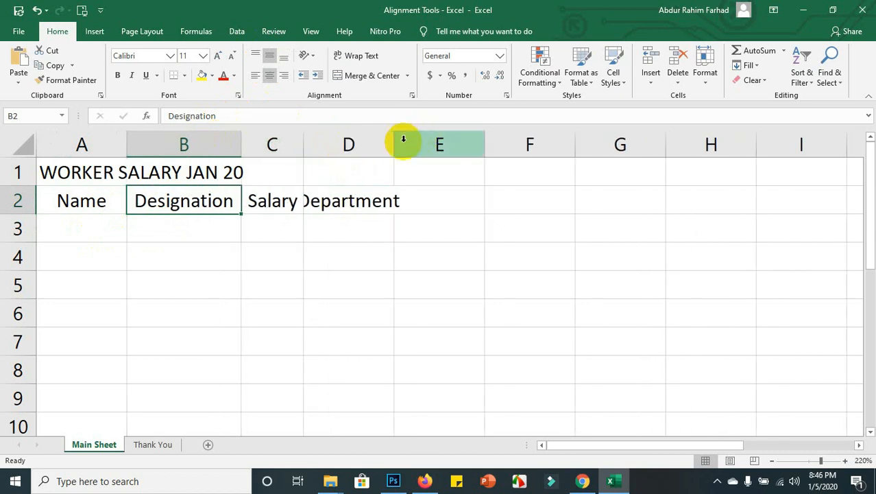
double_click(395, 142)
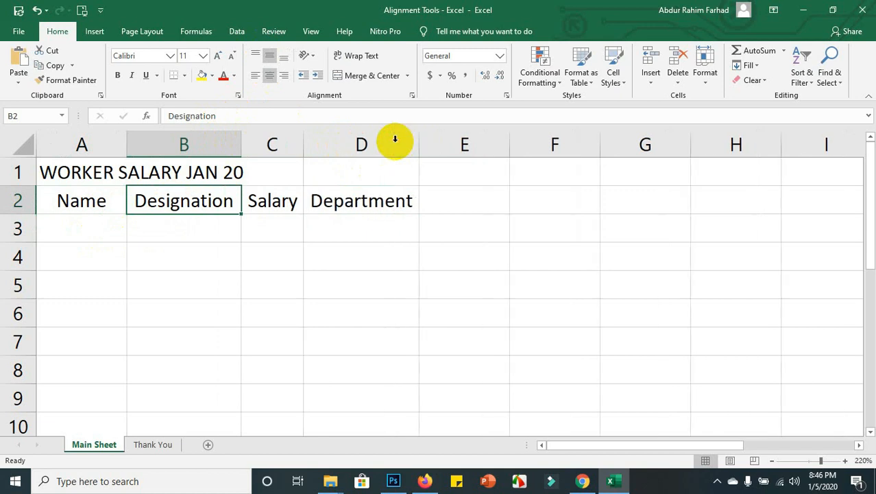
click(218, 244)
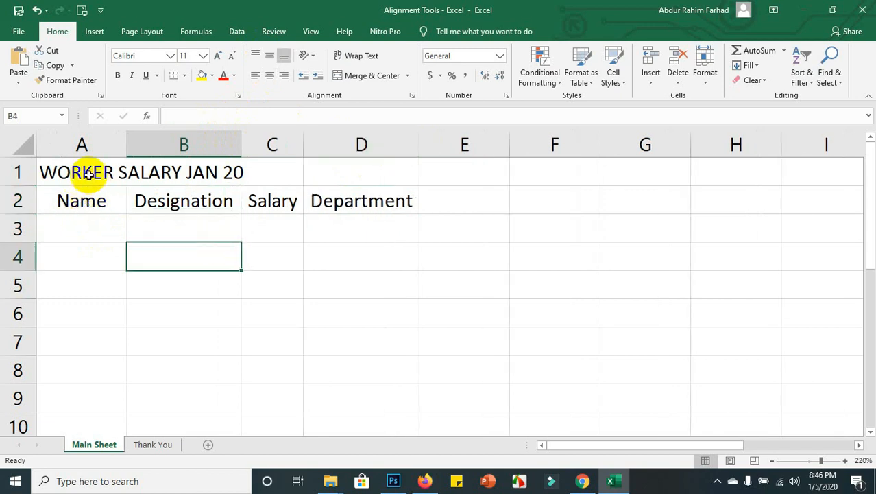
click(68, 172)
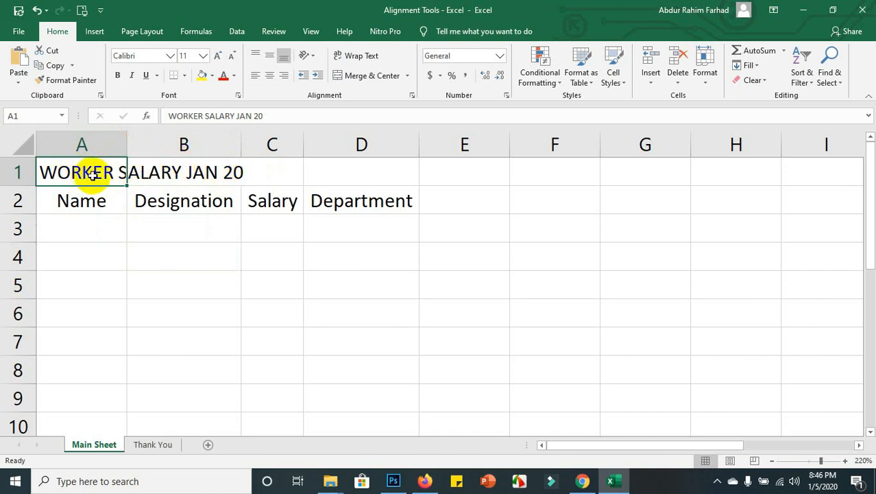
drag(92, 174, 371, 168)
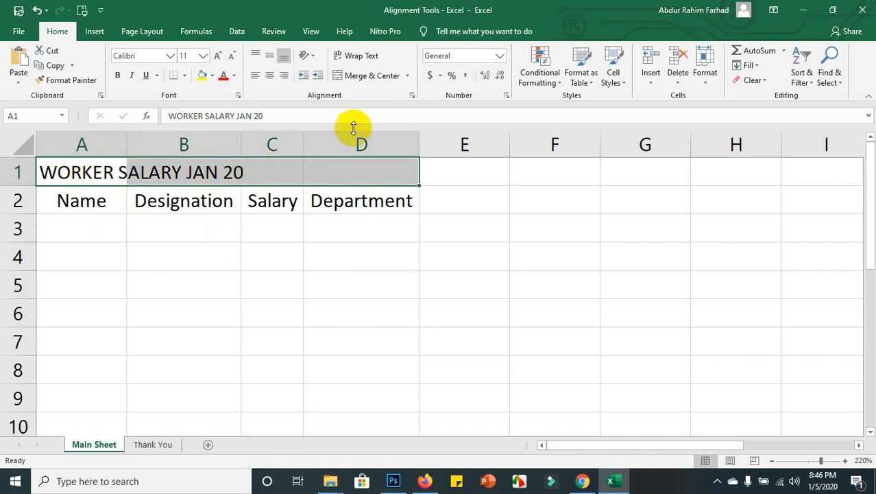
click(376, 76)
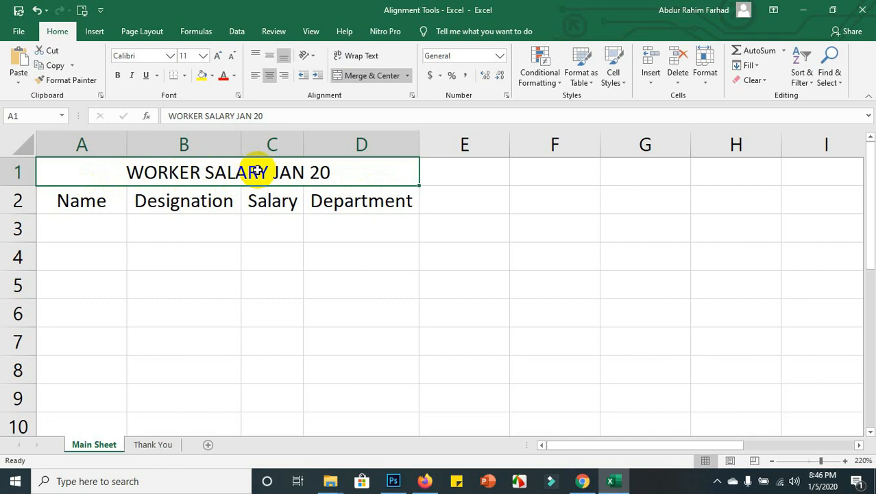
click(327, 276)
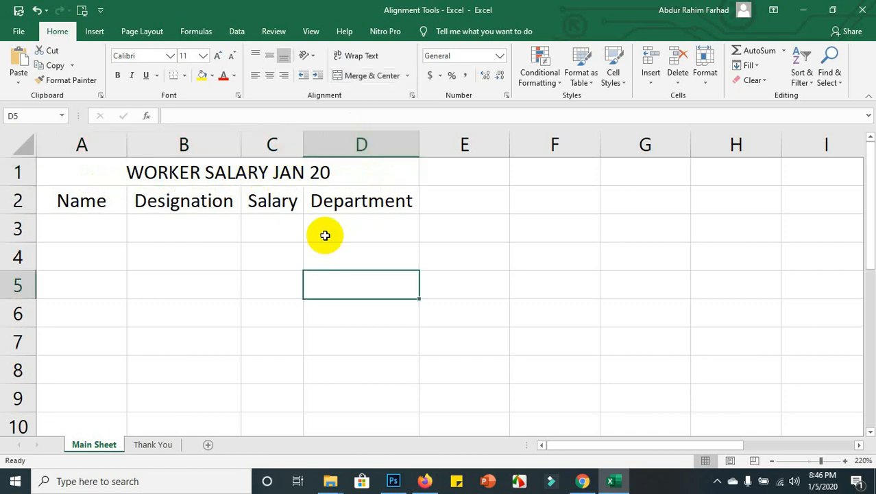
click(409, 77)
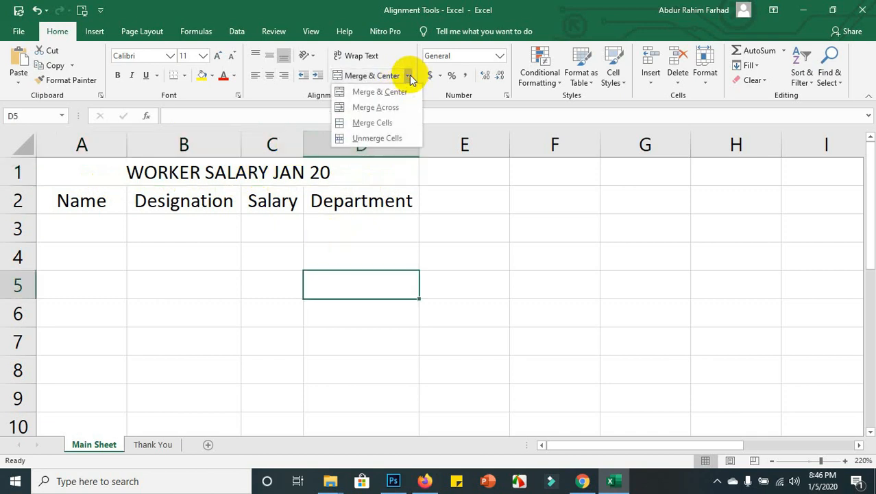
click(290, 170)
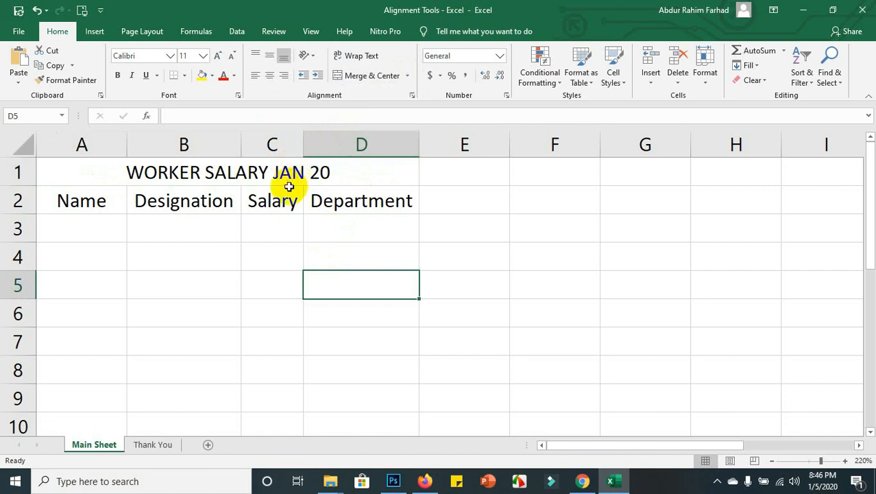
click(287, 189)
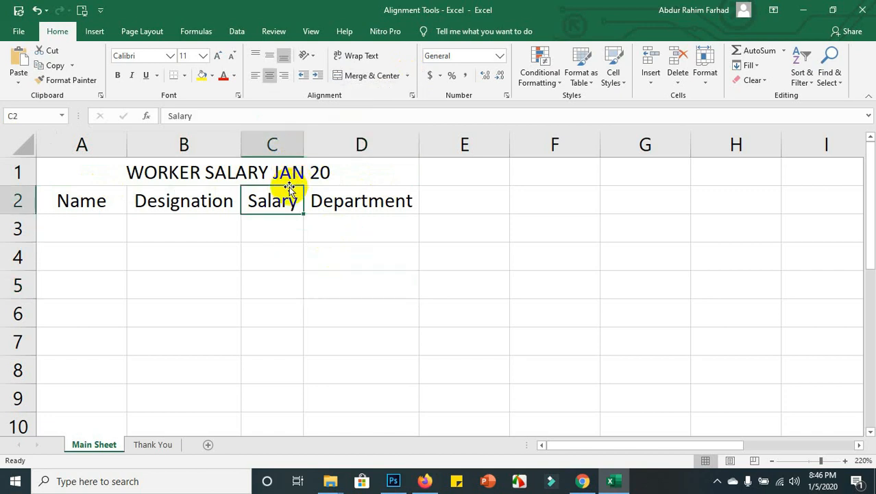
click(408, 76)
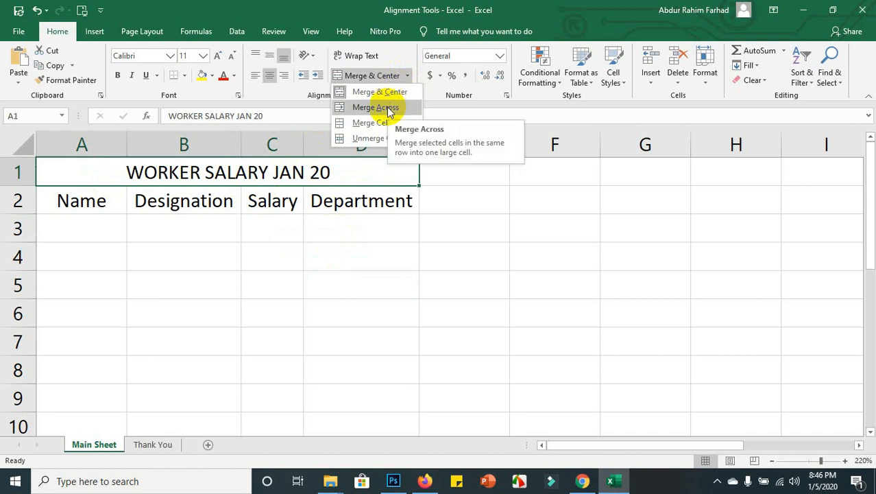
click(339, 91)
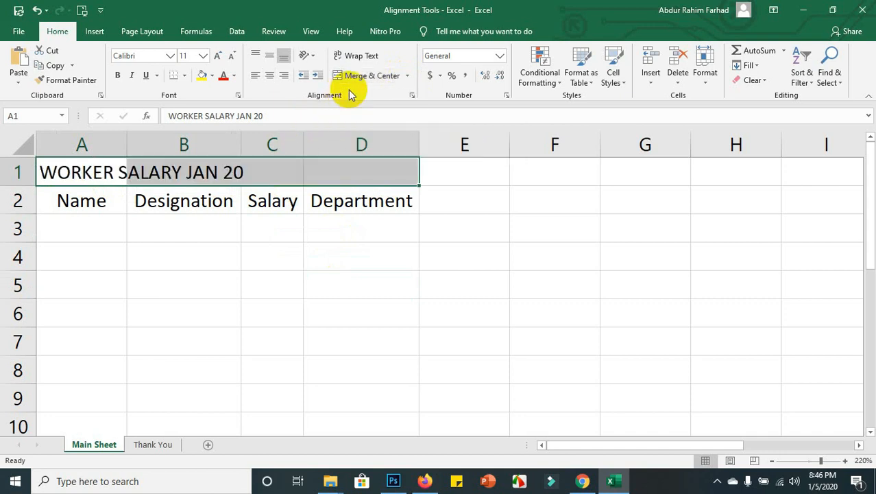
click(247, 170)
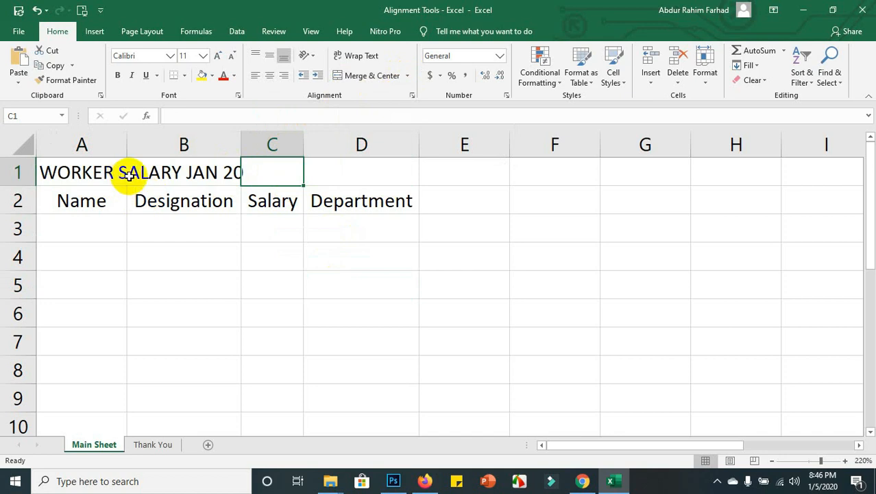
Merge A1:D1 and try right, left, middle and centre alignment on the title.
drag(73, 172, 379, 176)
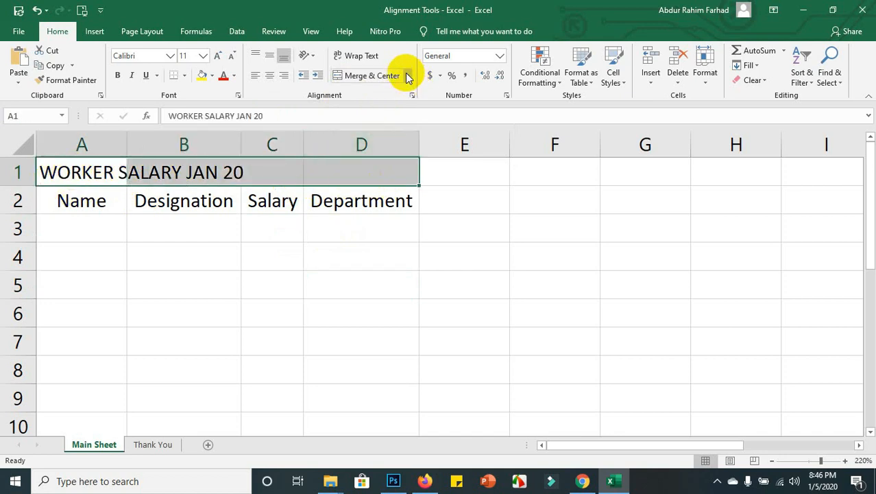
click(406, 75)
click(383, 122)
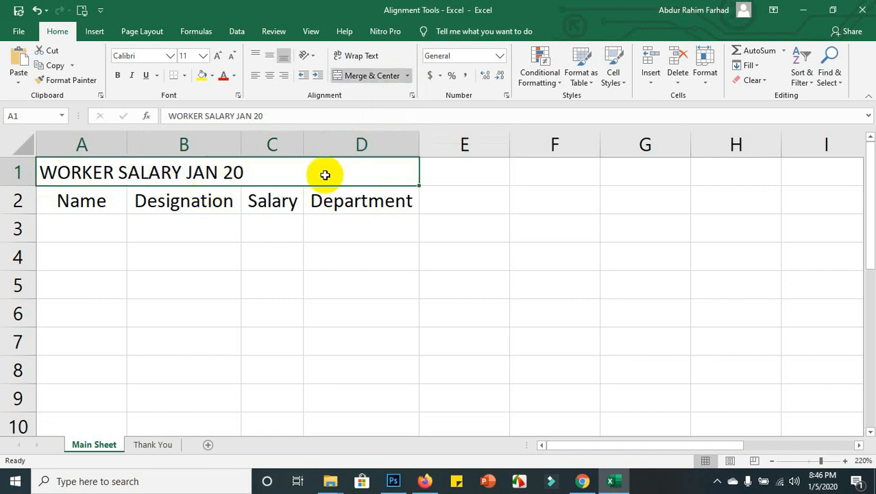
click(284, 77)
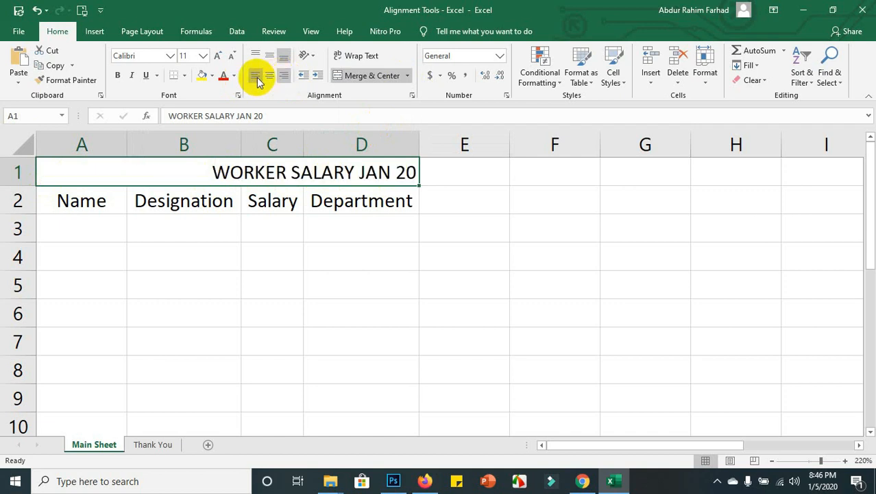
click(256, 77)
click(269, 55)
click(272, 74)
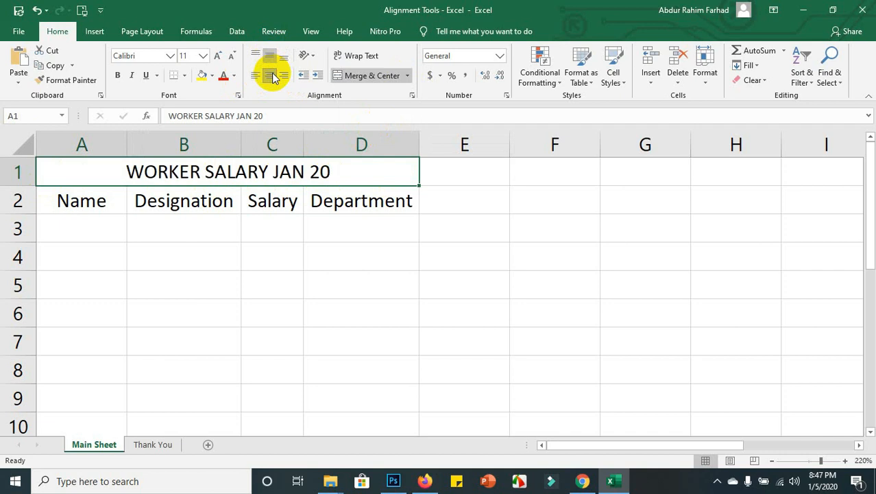
Unmerge the title cells, then apply Merge & Center across A1:D1.
click(408, 76)
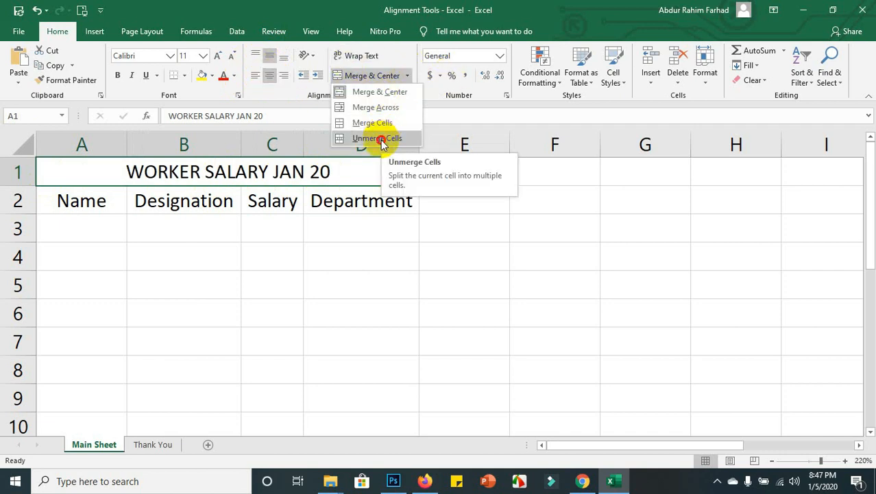
click(380, 139)
drag(101, 172, 364, 175)
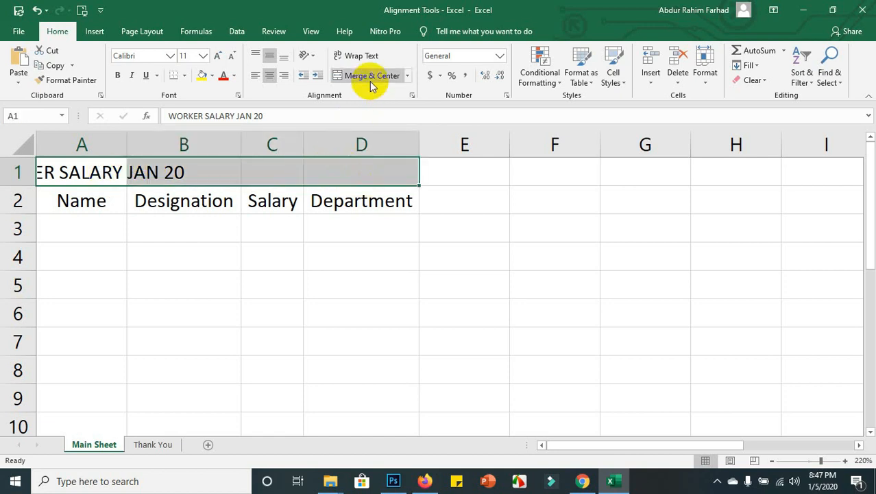
click(370, 80)
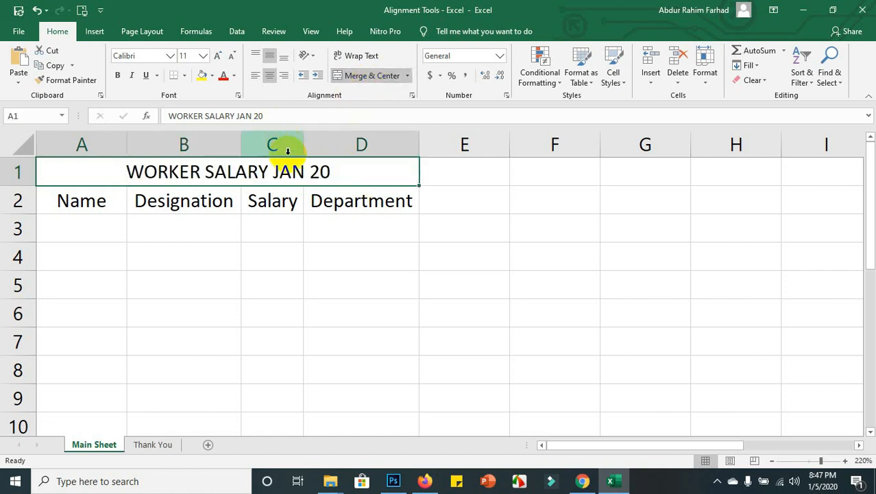
click(254, 202)
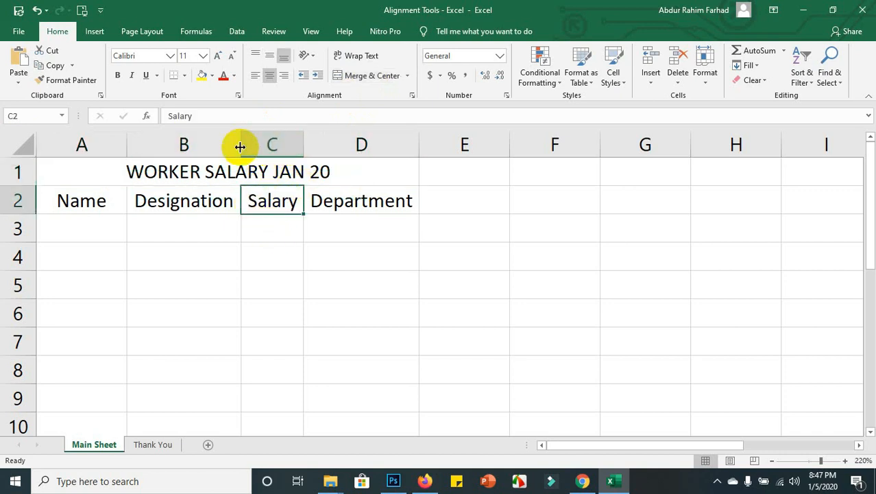
Enter the worker's full name in A3, Sr Executive in B3, 0 in C3 and HR in D3.
click(115, 227)
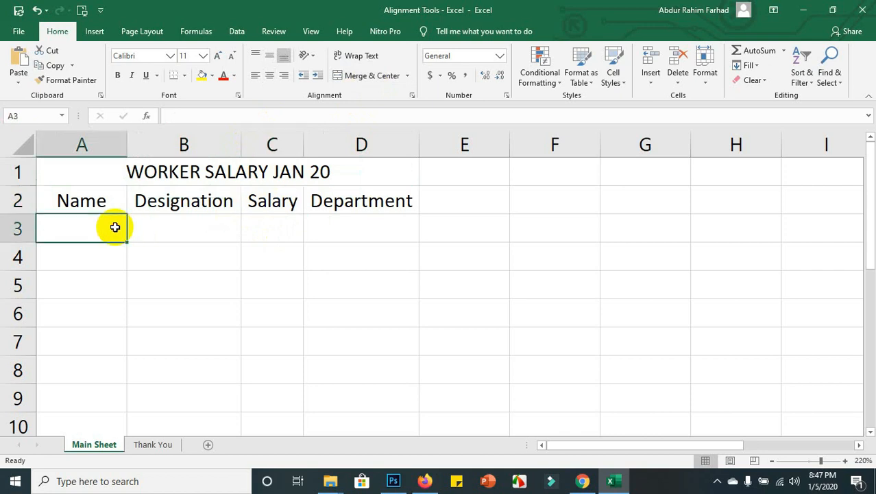
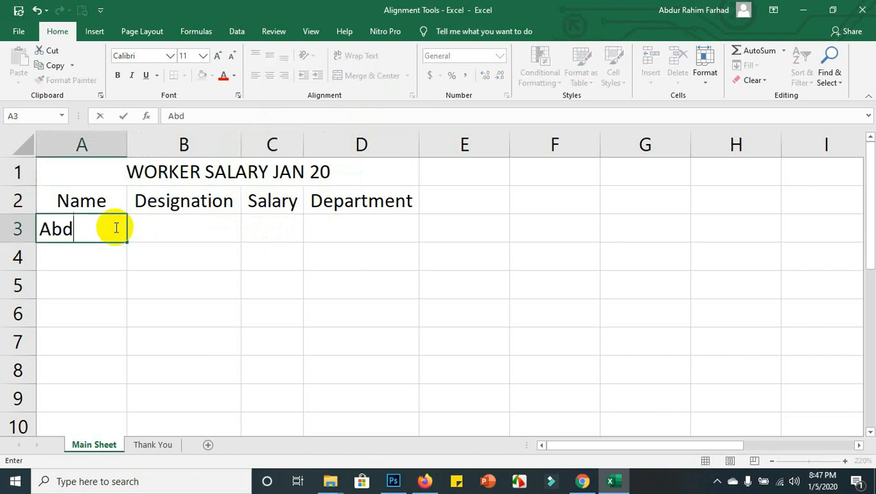
key(Tab)
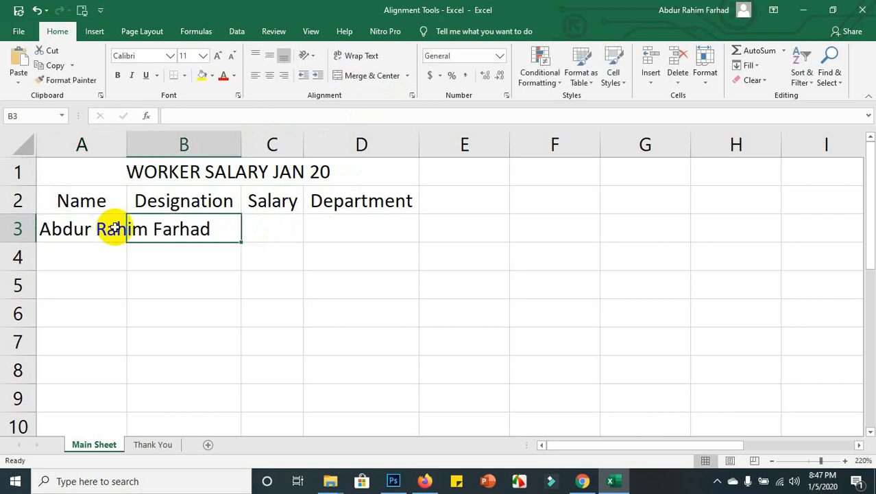
text(Sr Executive)
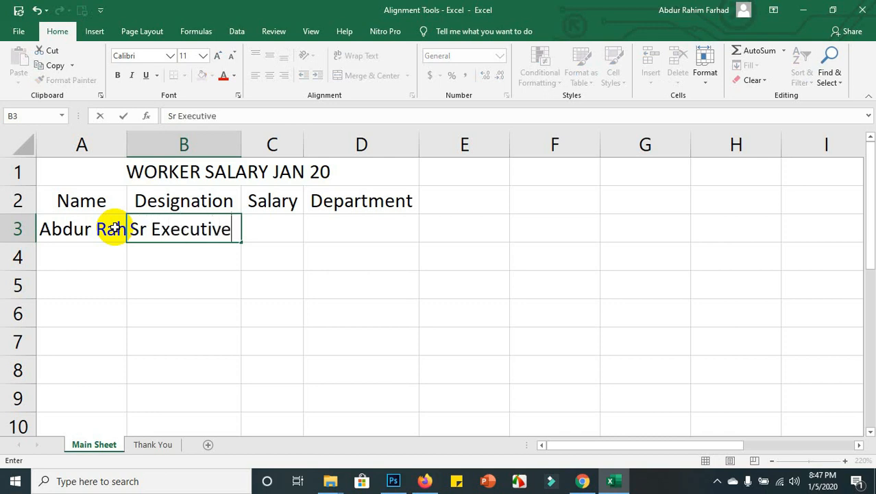
key(Tab)
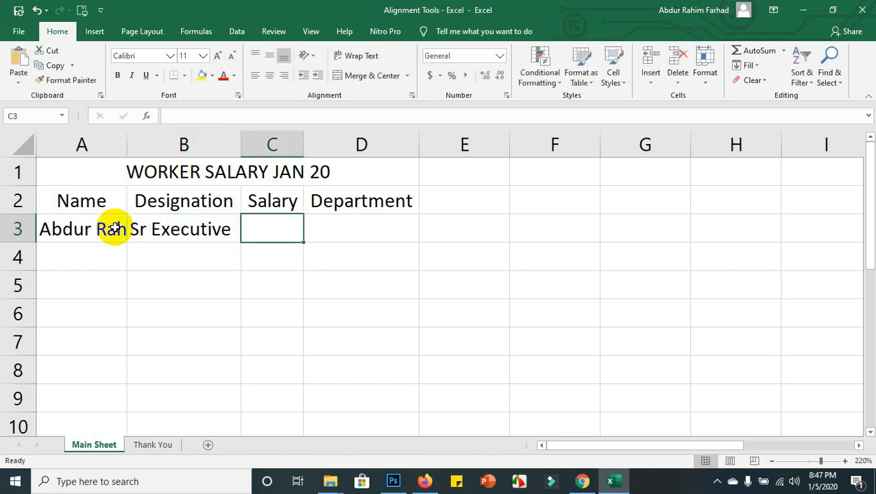
text(00000)
key(Tab)
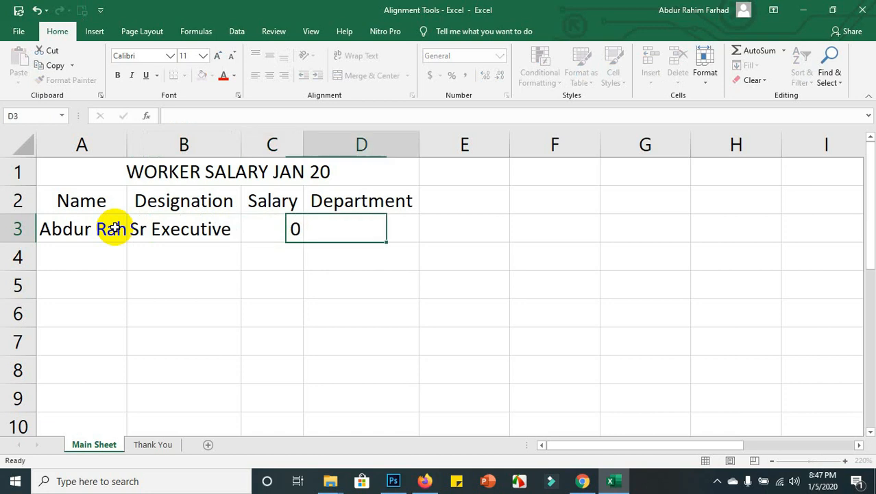
key(Left)
key(Right)
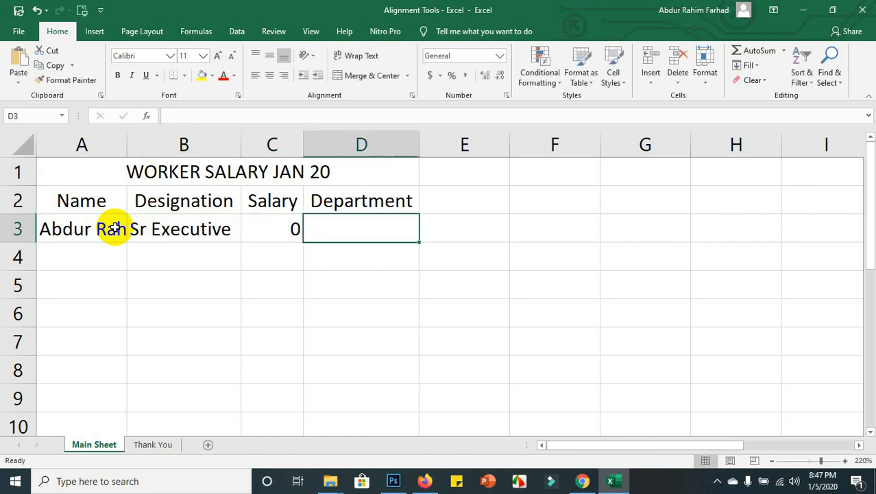
text(HR)
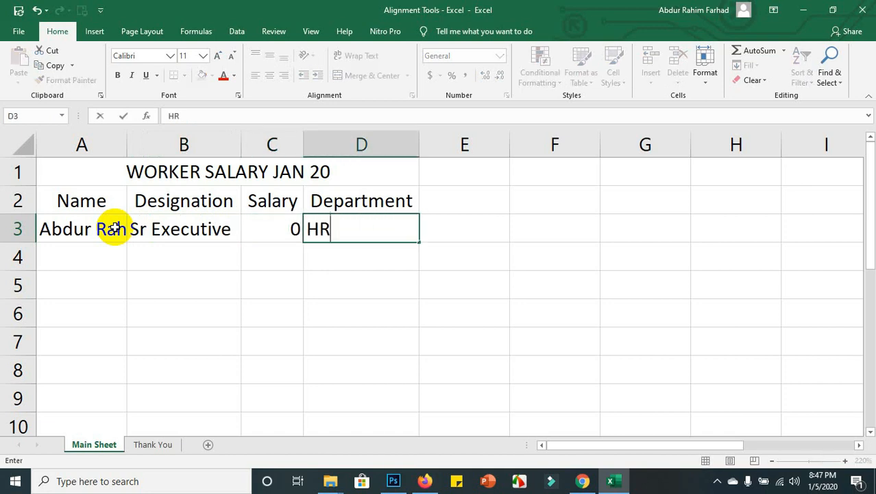
key(Return)
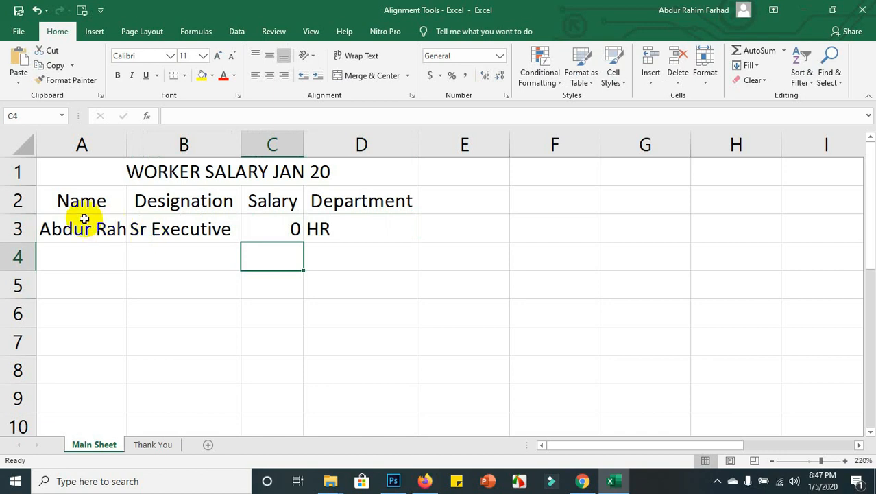
click(93, 228)
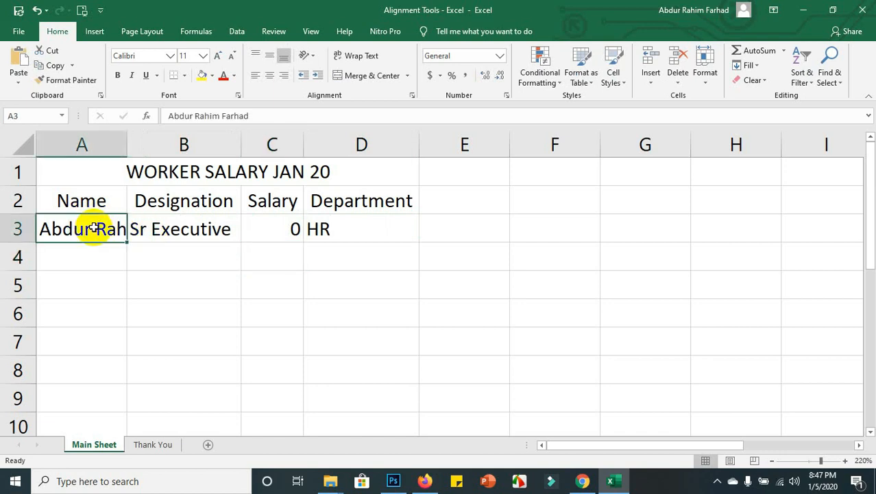
Wrap the name text in A3, widen column A, and auto-fit row 3's height.
click(361, 56)
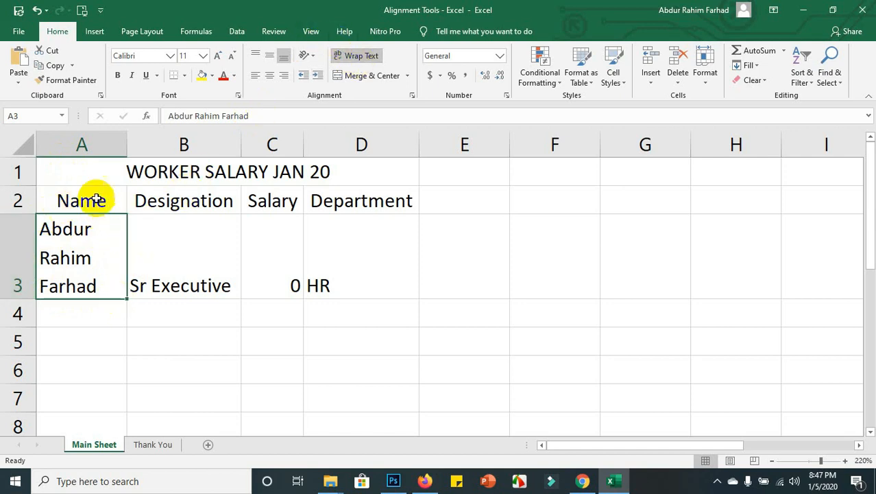
drag(126, 140, 182, 137)
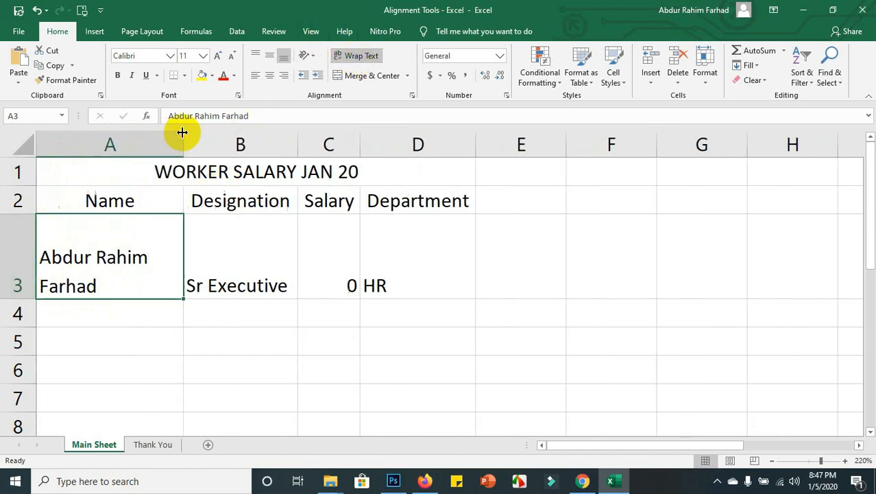
double_click(26, 300)
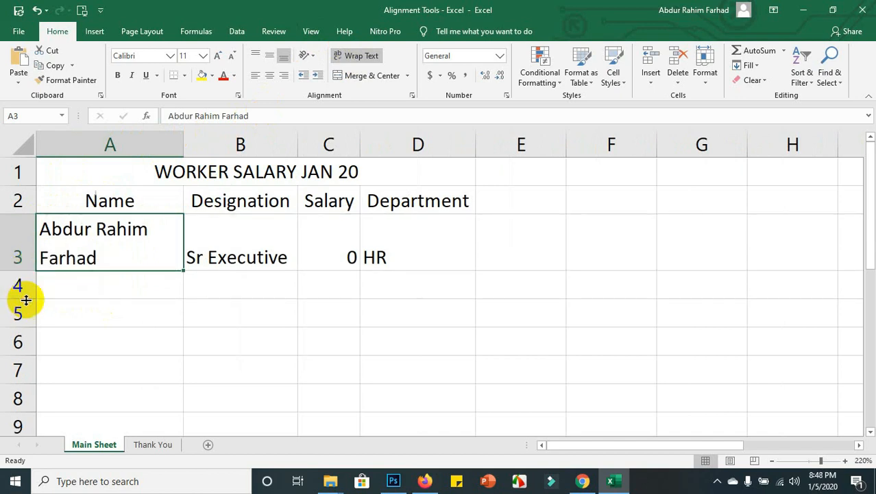
Apply Middle Align and Center to every entry in row 3.
click(10, 243)
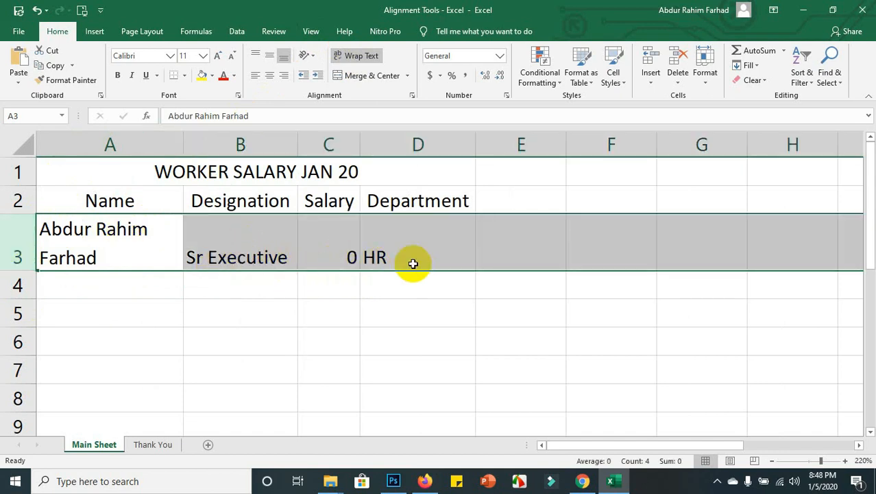
click(273, 64)
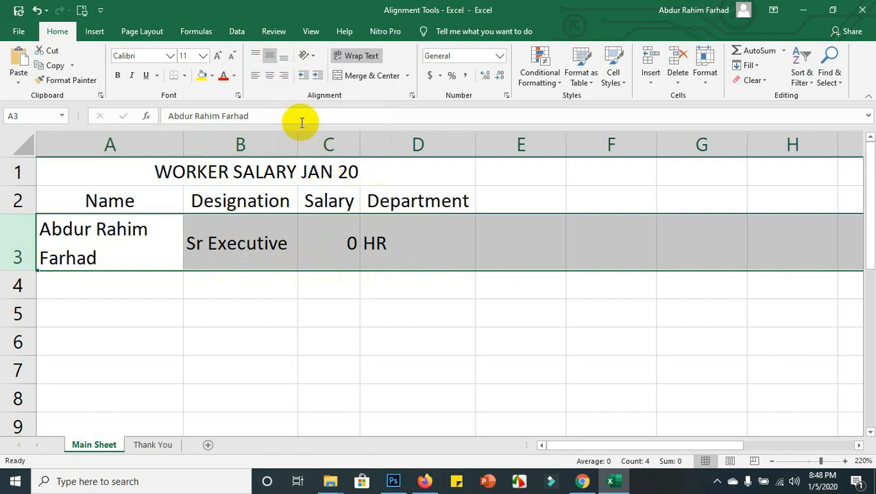
click(269, 77)
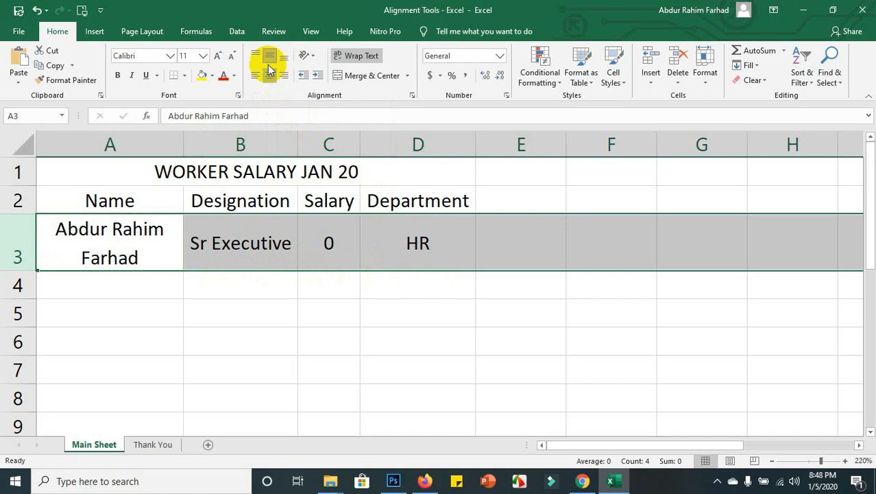
click(194, 284)
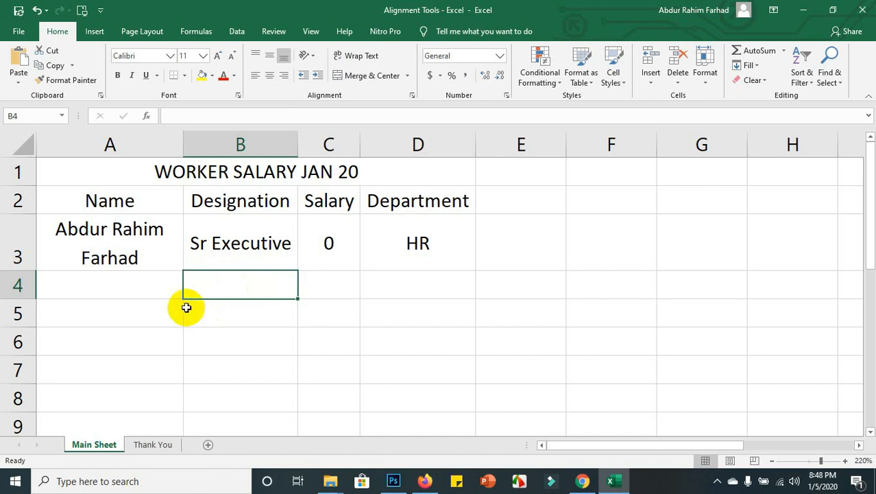
click(169, 291)
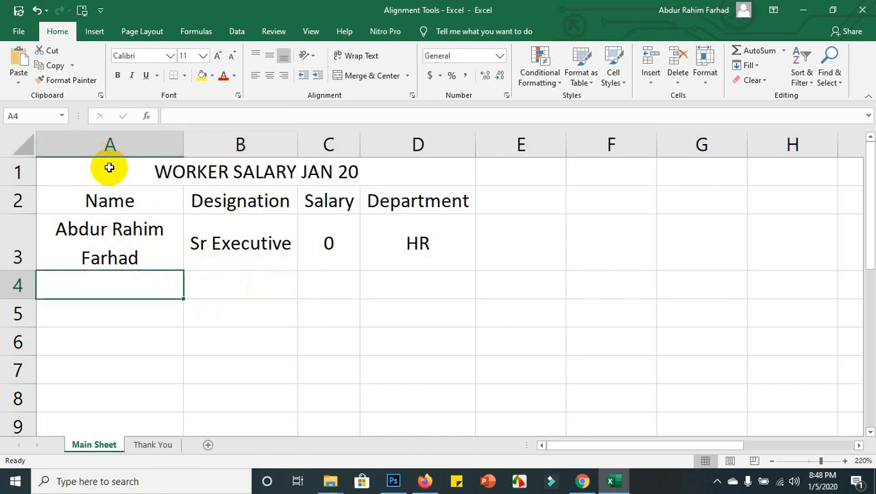
drag(111, 172, 409, 264)
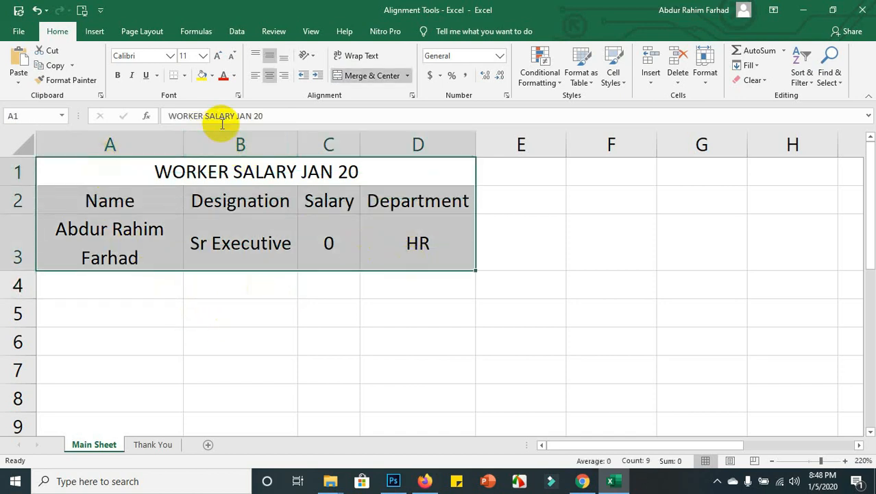
Apply All Borders to every cell of the table A1:D3.
click(185, 77)
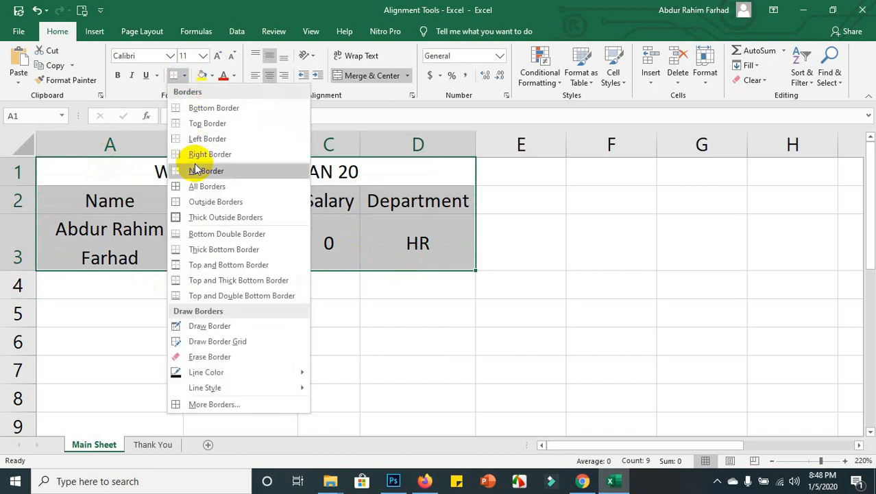
click(196, 187)
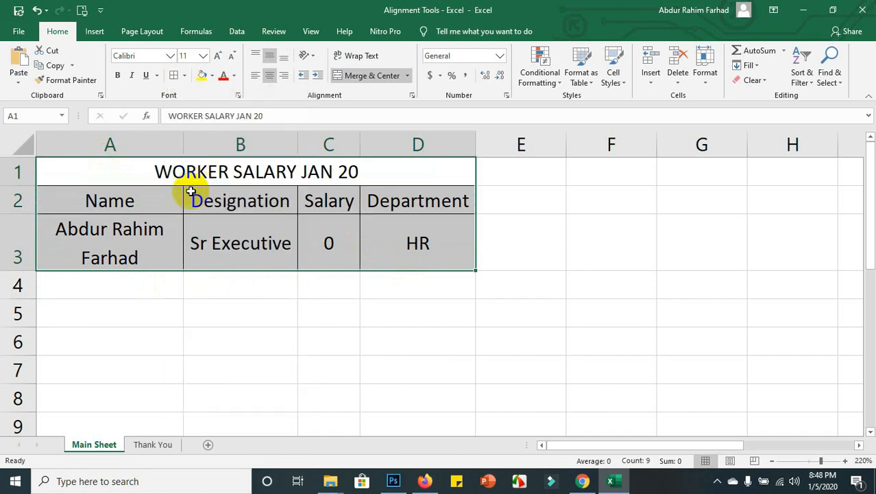
click(188, 219)
Fill the merged title cell yellow and the header row A2:D2 orange.
click(214, 169)
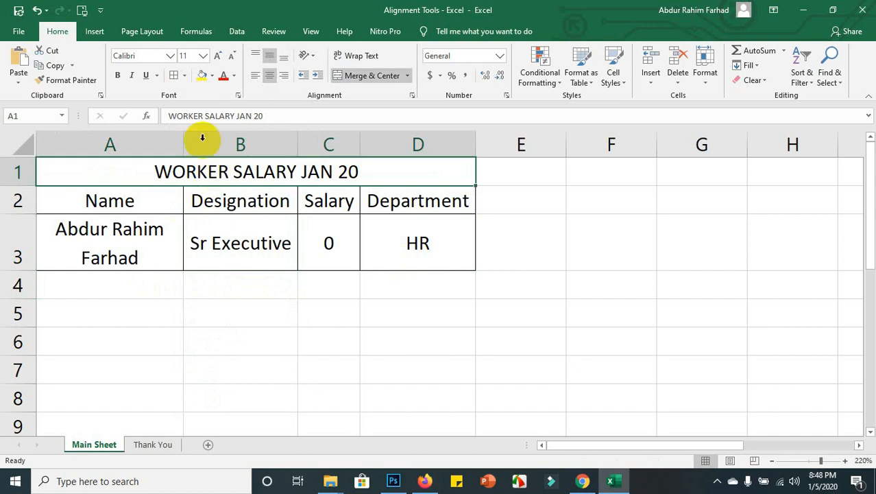
click(202, 77)
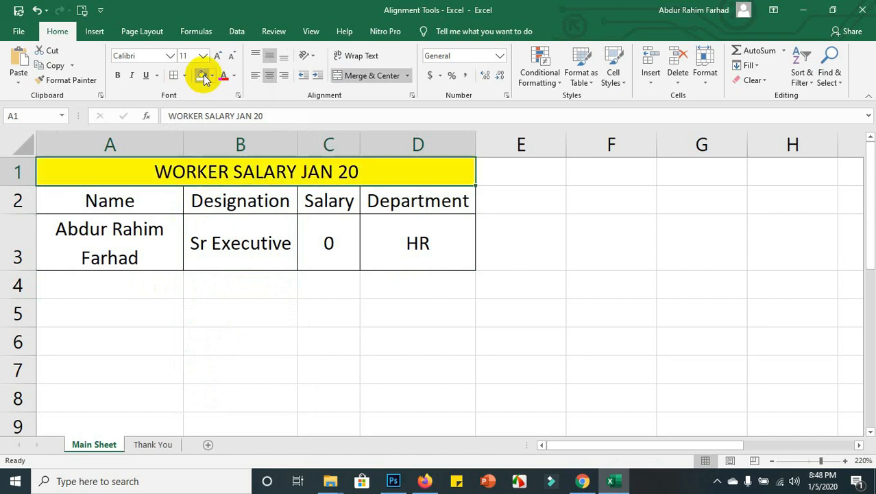
click(200, 221)
drag(175, 203, 450, 206)
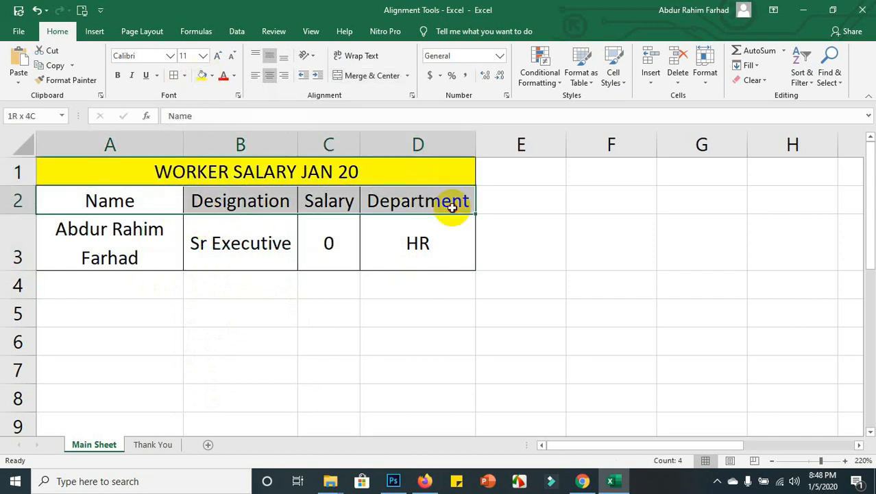
click(213, 77)
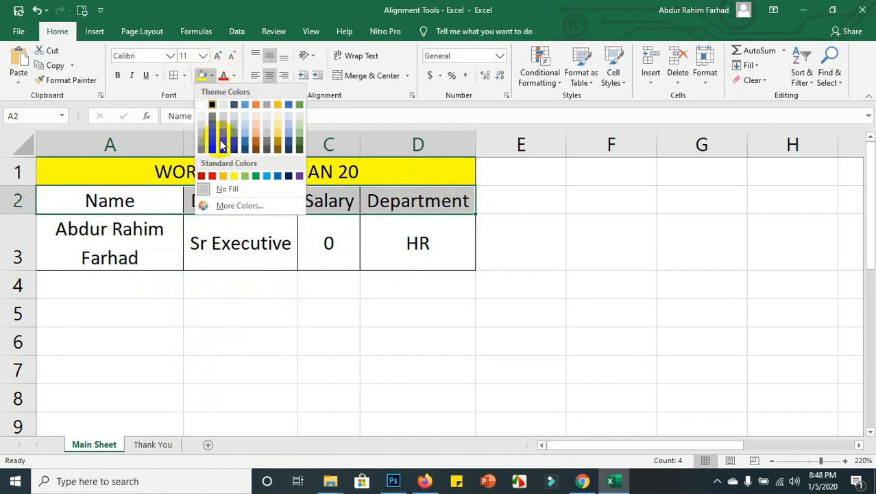
click(256, 132)
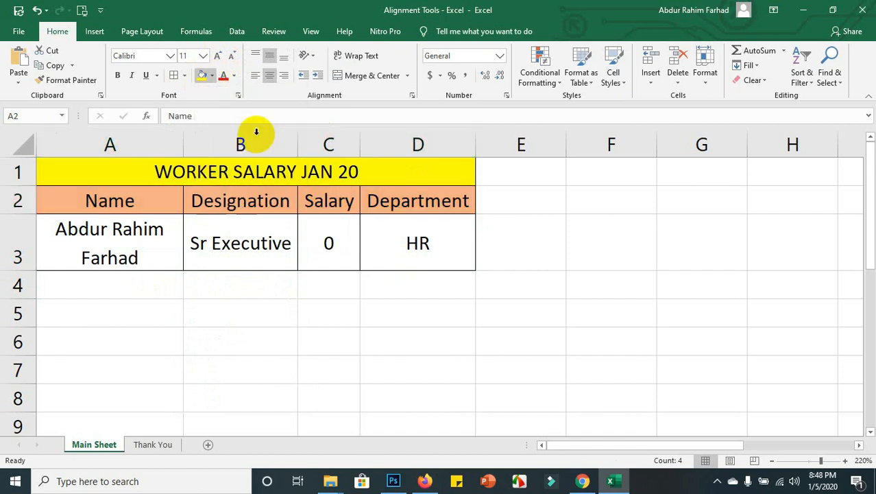
Make the header row and the title text bold.
click(219, 240)
drag(98, 198, 371, 196)
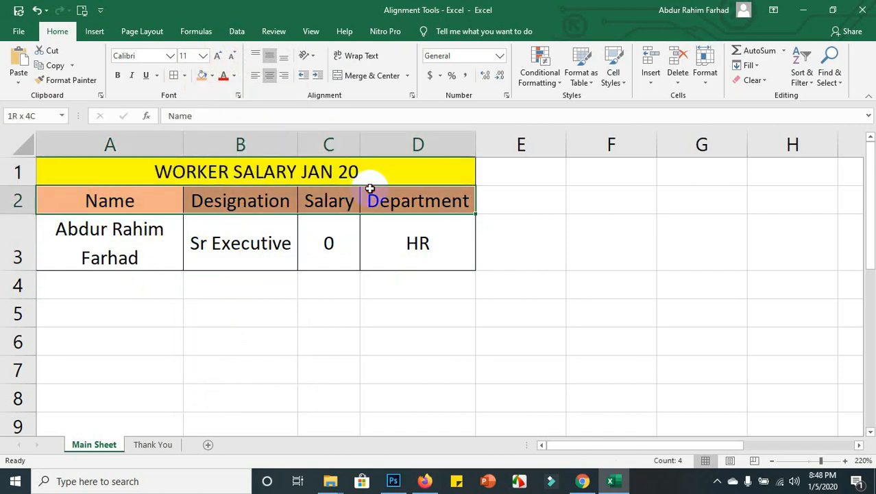
click(120, 75)
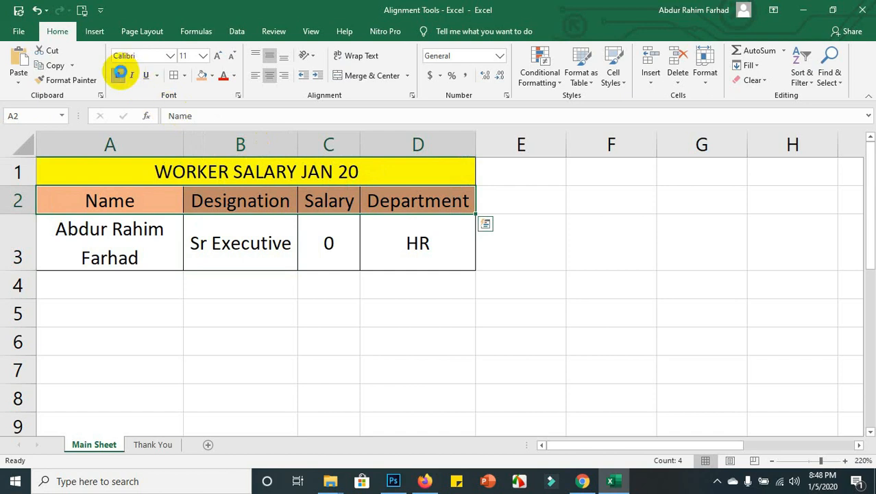
click(150, 170)
click(119, 74)
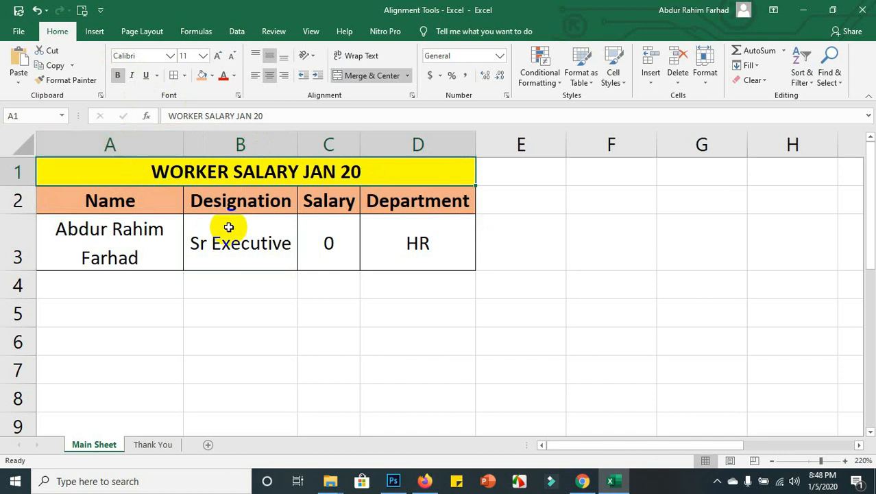
click(213, 243)
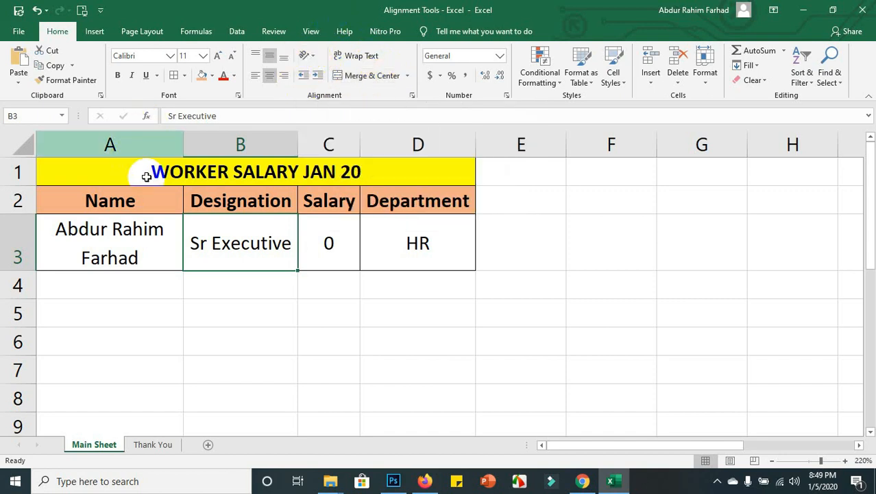
Angle the Name header in A2 counterclockwise, then clockwise.
click(140, 206)
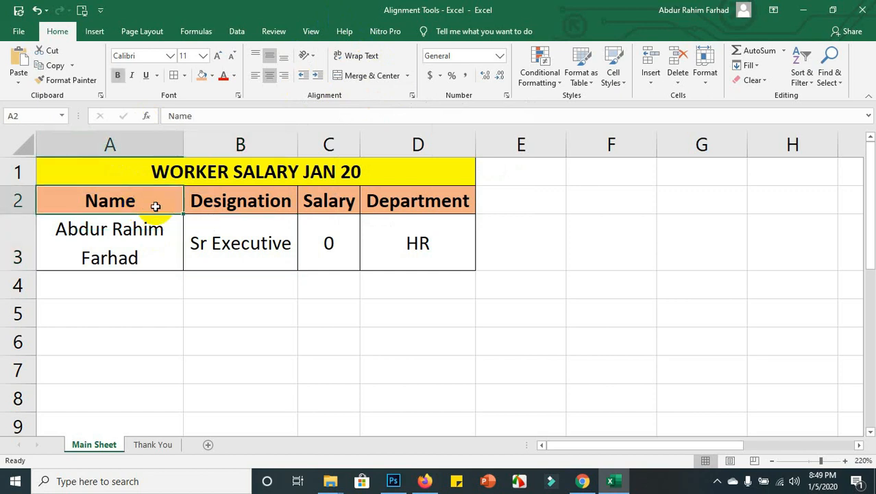
click(288, 204)
click(320, 203)
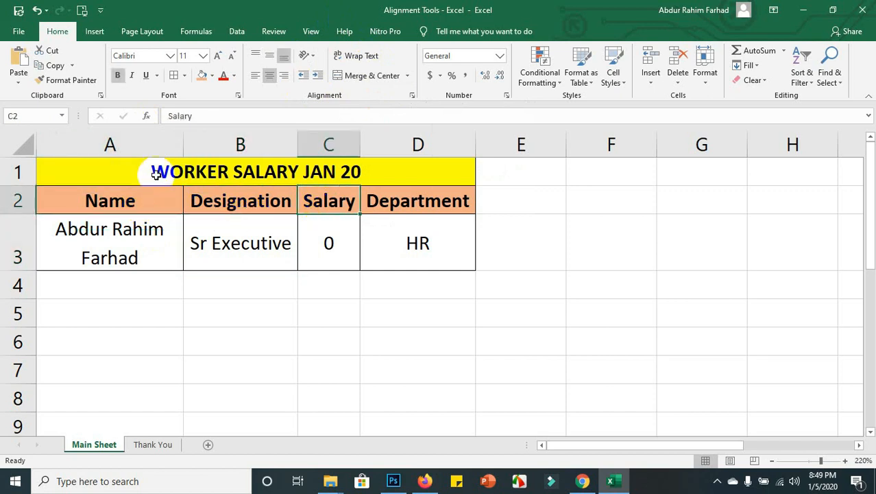
click(163, 197)
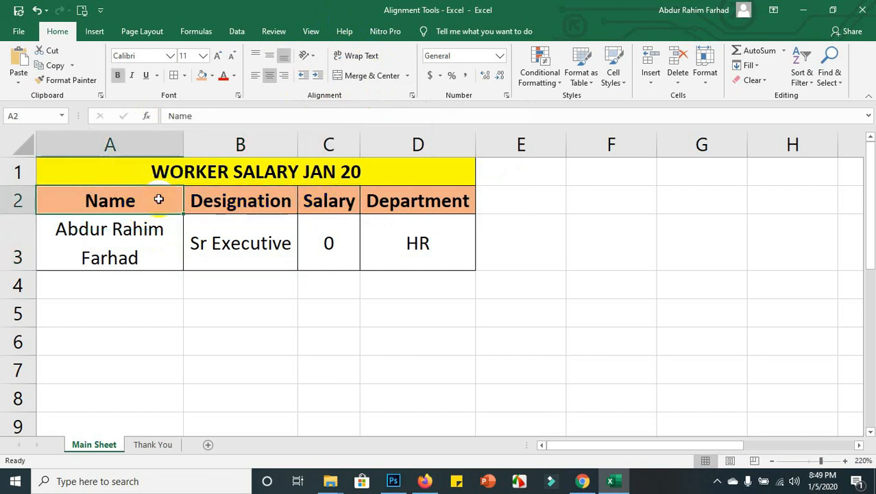
click(313, 57)
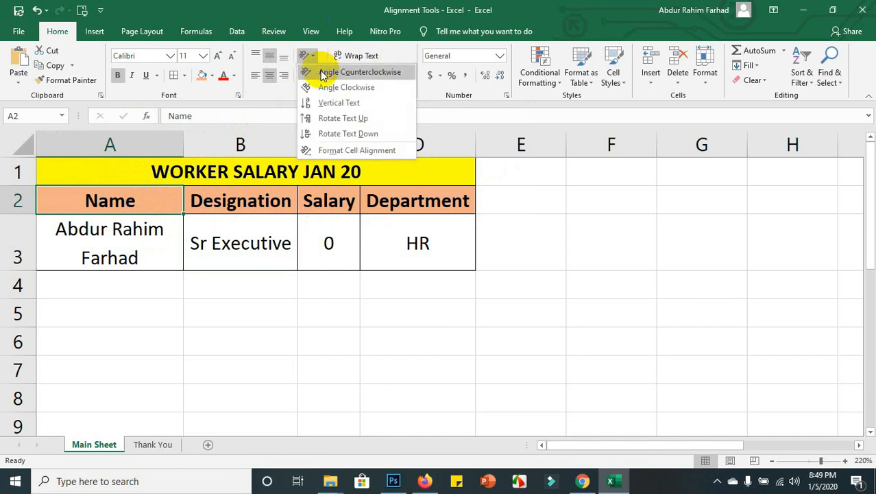
click(357, 72)
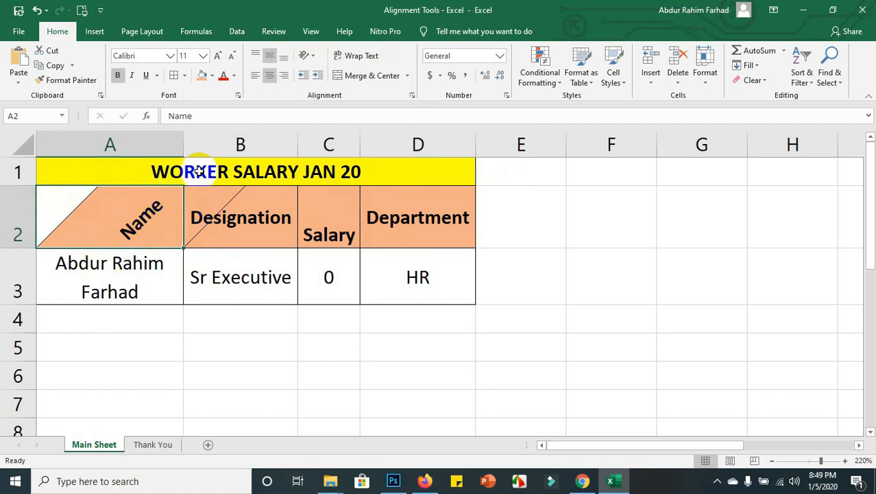
click(316, 53)
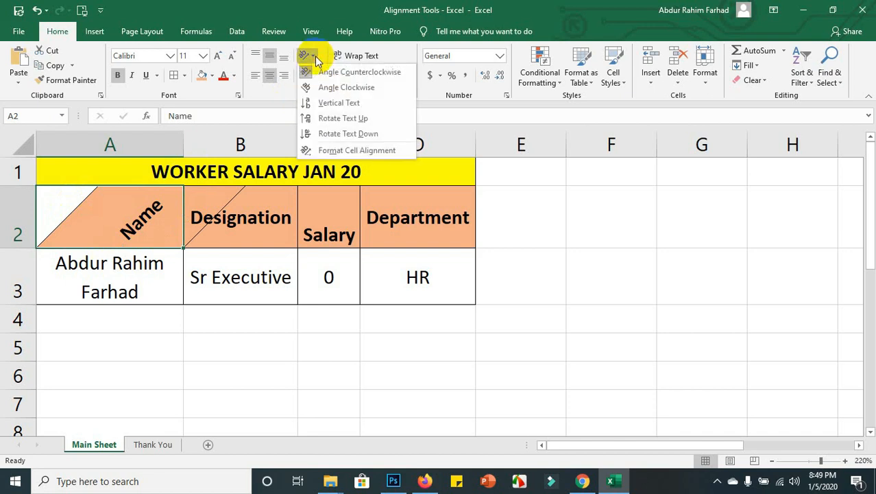
click(312, 88)
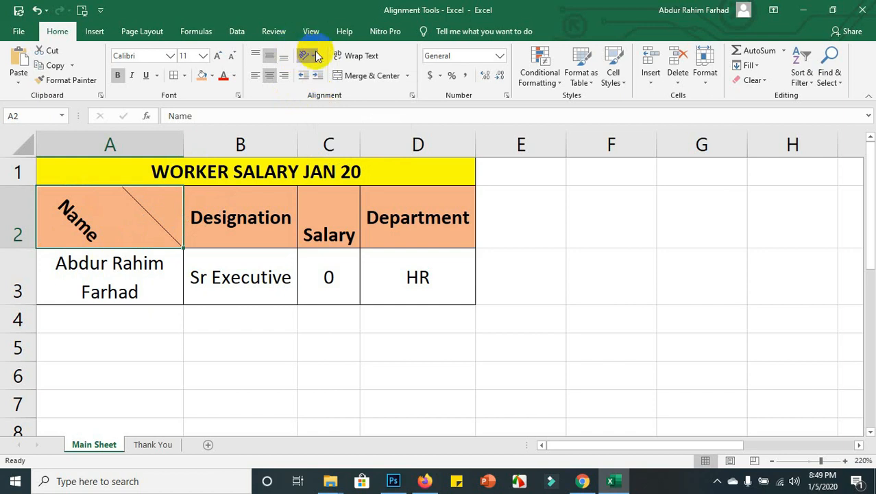
Try Vertical Text and Rotate Text Up on Name, finally applying Rotate Text Down.
click(312, 55)
click(339, 103)
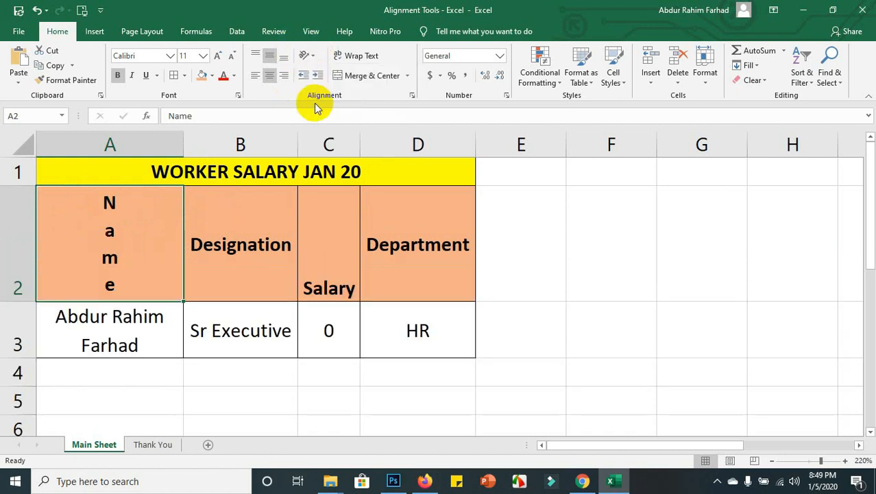
click(312, 58)
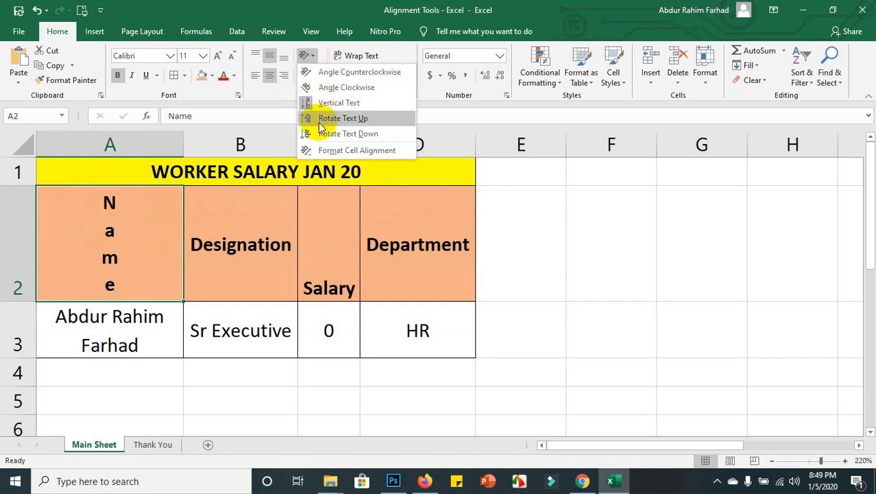
click(336, 119)
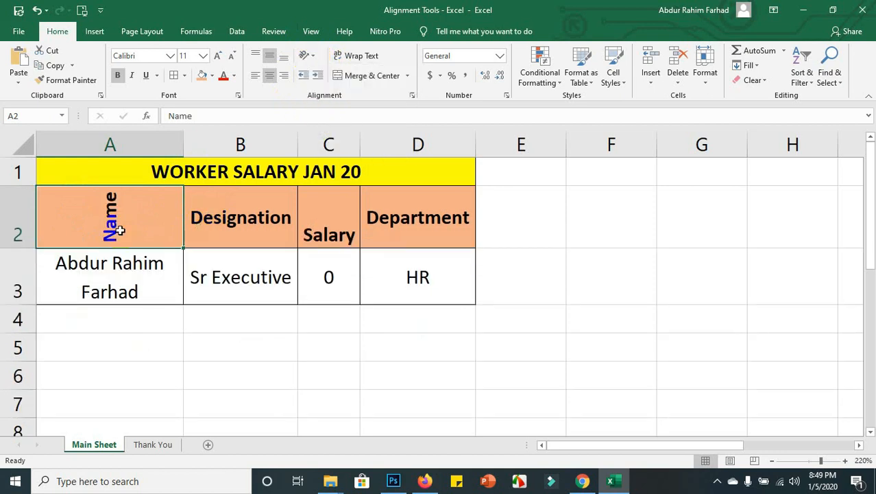
click(315, 60)
click(316, 134)
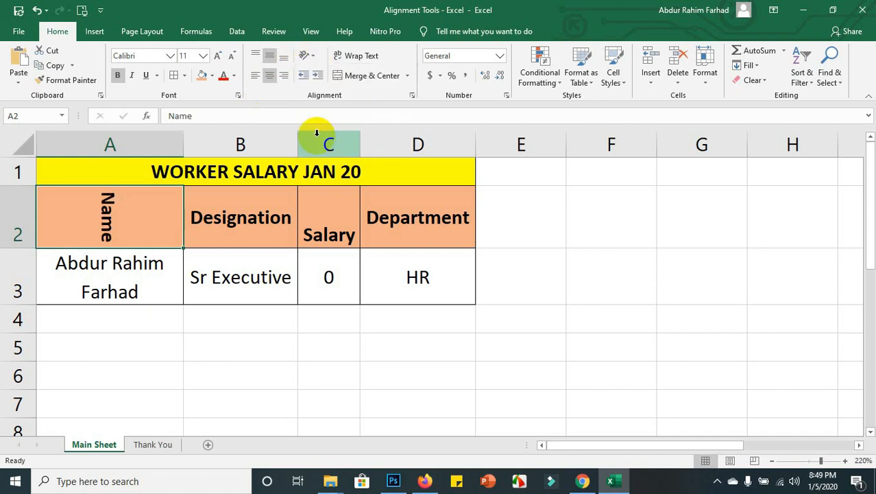
click(317, 57)
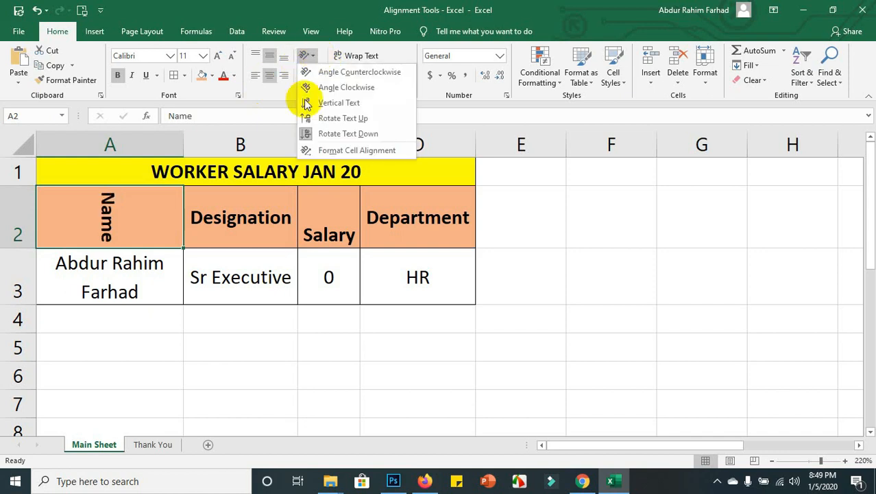
Angle the Name header in A2 at -43 degrees using the Format Cells alignment dial.
click(323, 152)
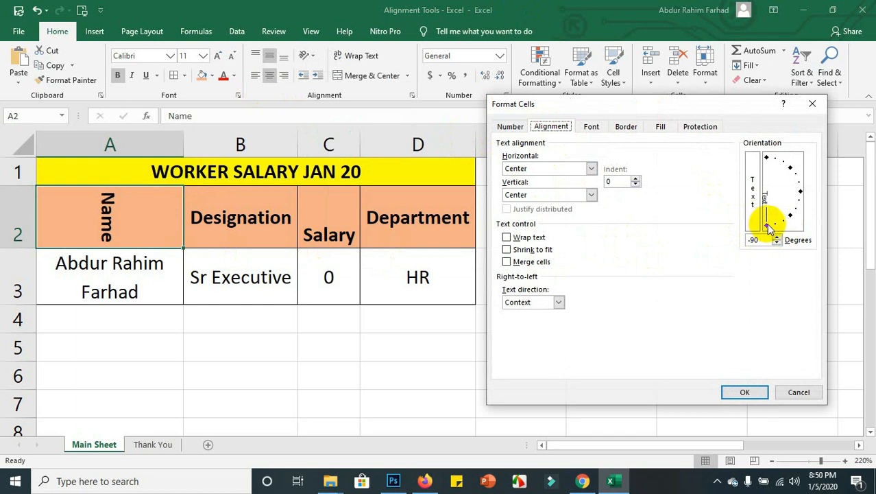
drag(768, 229, 789, 217)
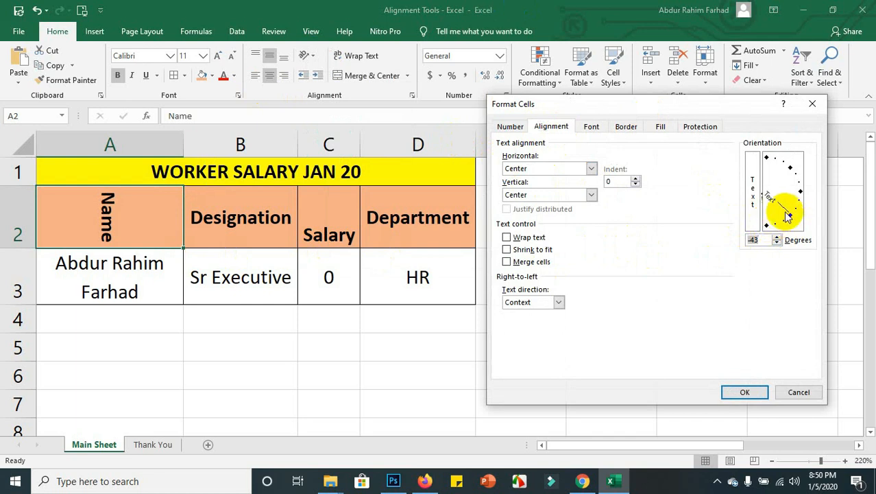
click(740, 391)
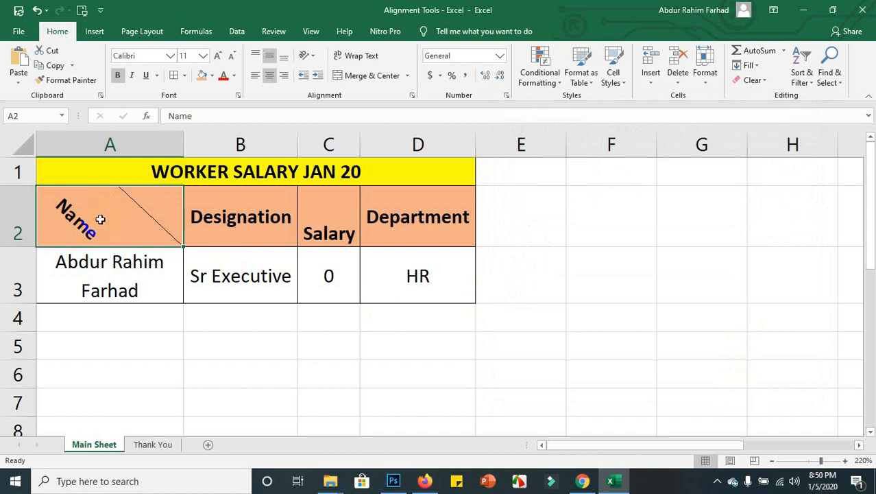
Rotate the Name header in A2 to read upward and Format Painter it onto headers B2:D2.
click(308, 56)
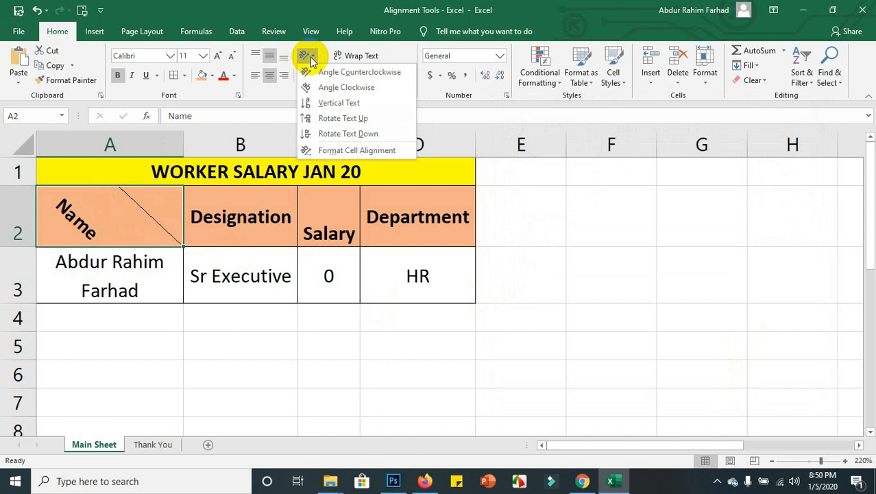
click(313, 118)
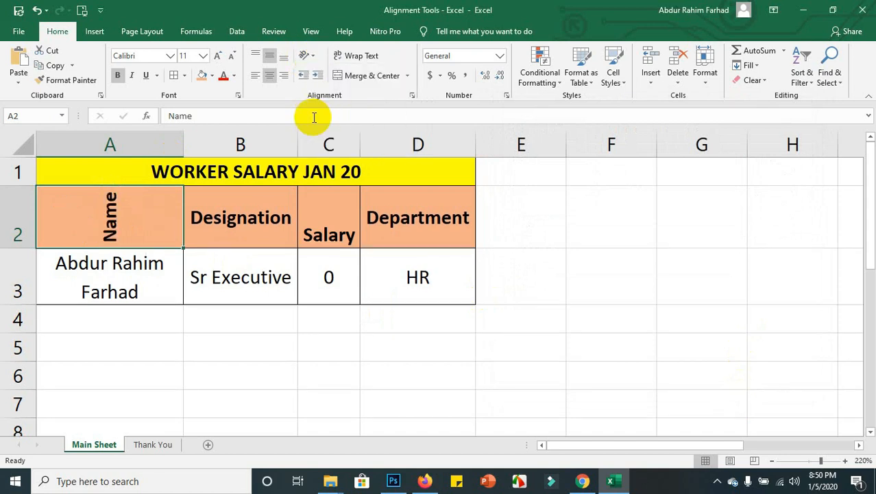
click(71, 80)
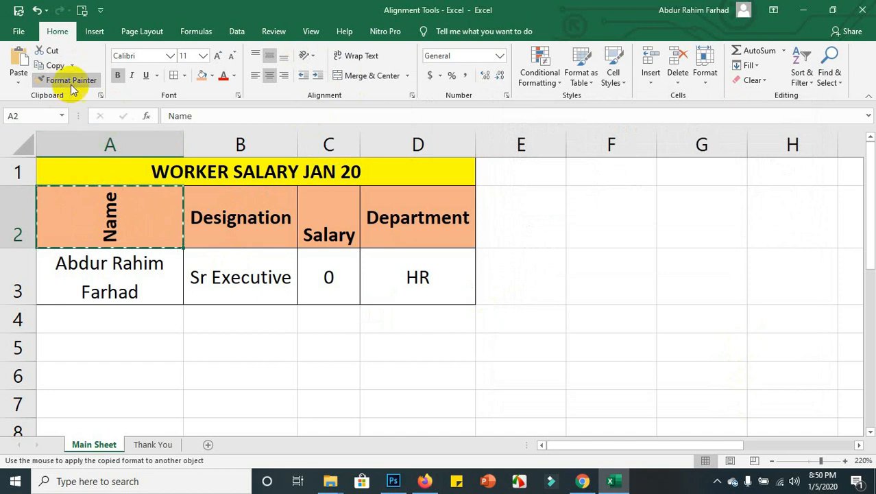
mouse_move(231, 212)
mouse_down()
mouse_move(305, 197)
mouse_move(407, 211)
mouse_up()
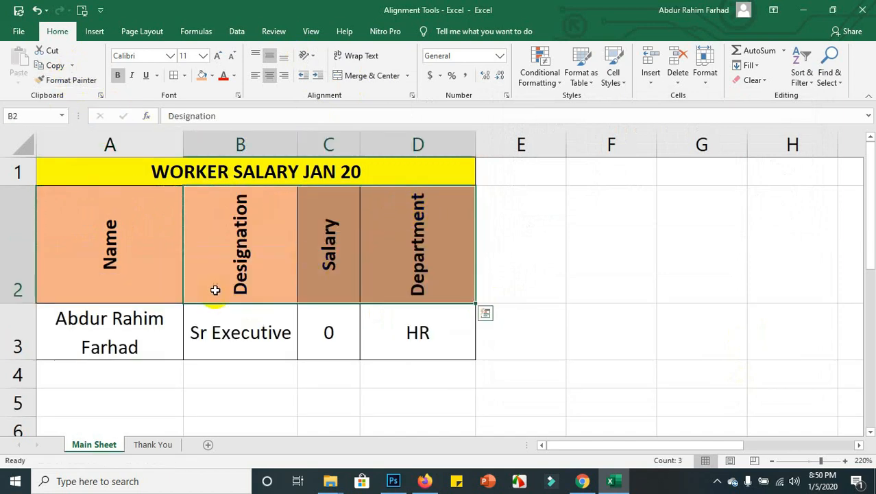
click(109, 263)
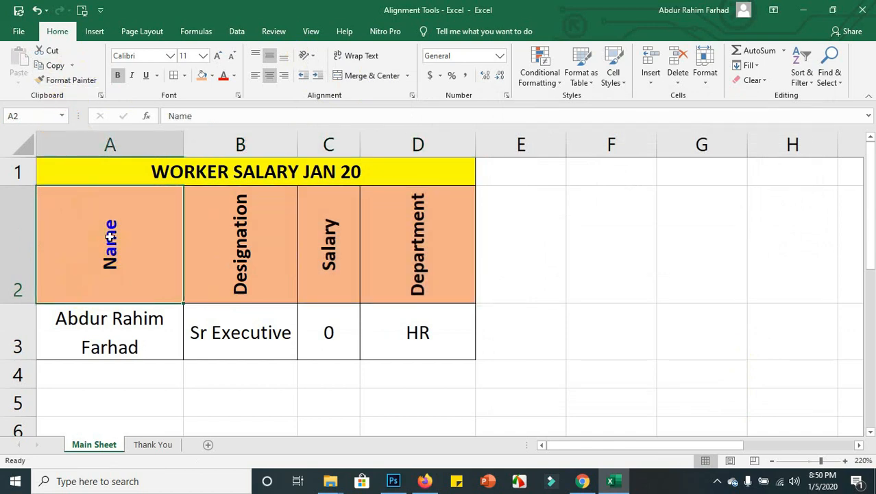
click(88, 81)
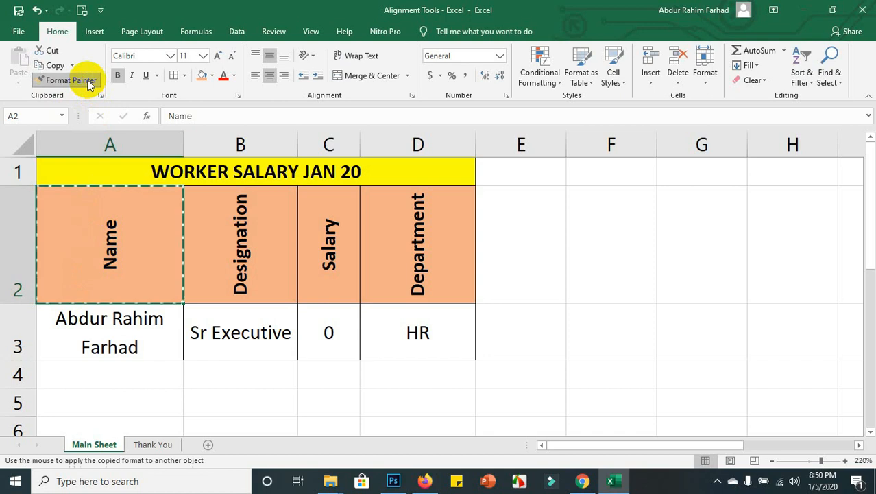
mouse_move(250, 225)
mouse_down()
mouse_move(356, 221)
mouse_move(418, 235)
mouse_up()
click(209, 248)
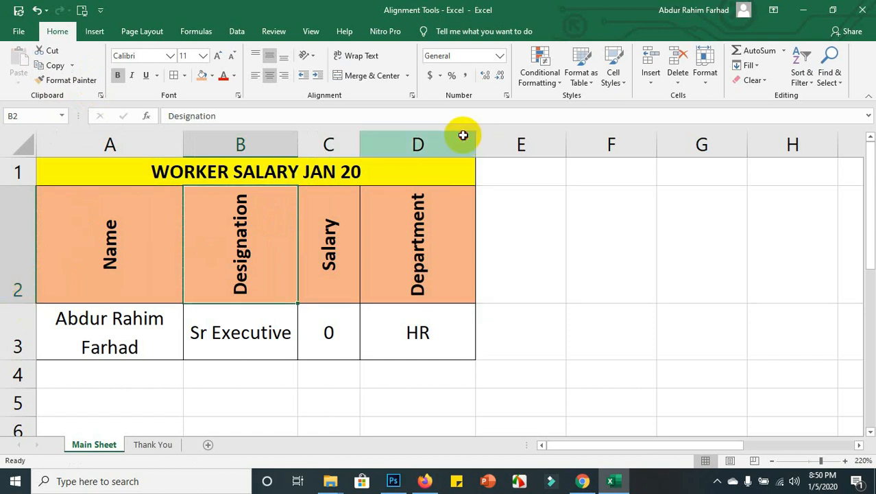
Auto-fit the widths of columns A through D, then display the Thank You sheet.
drag(464, 135, 170, 143)
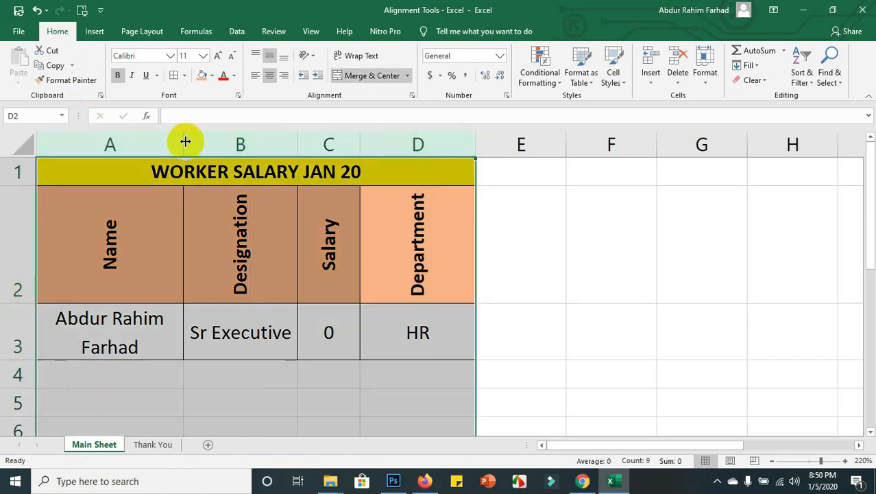
double_click(185, 141)
click(300, 277)
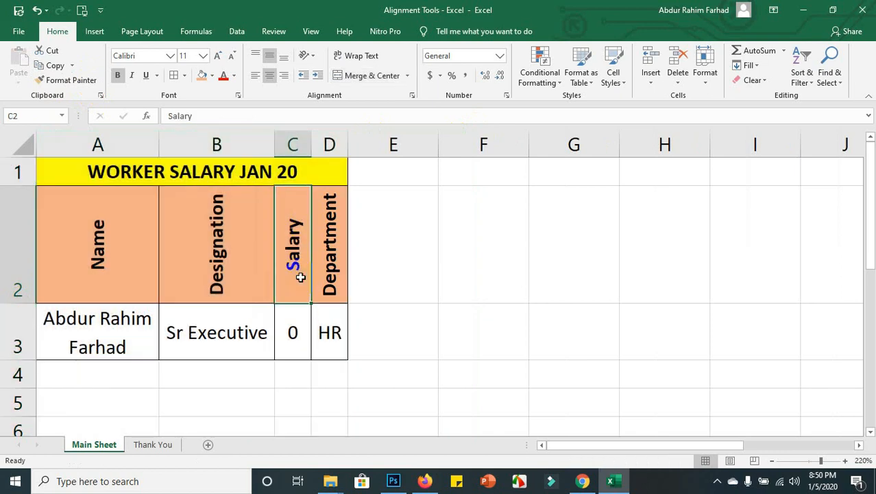
click(327, 313)
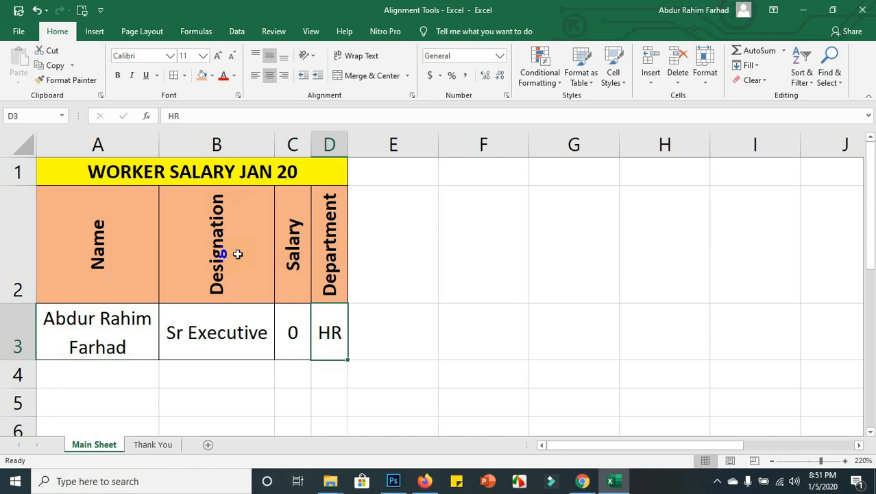
click(163, 448)
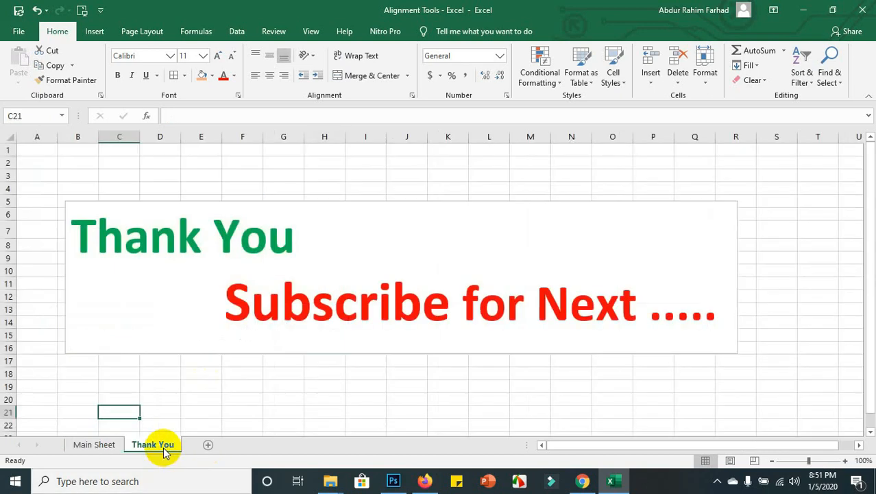